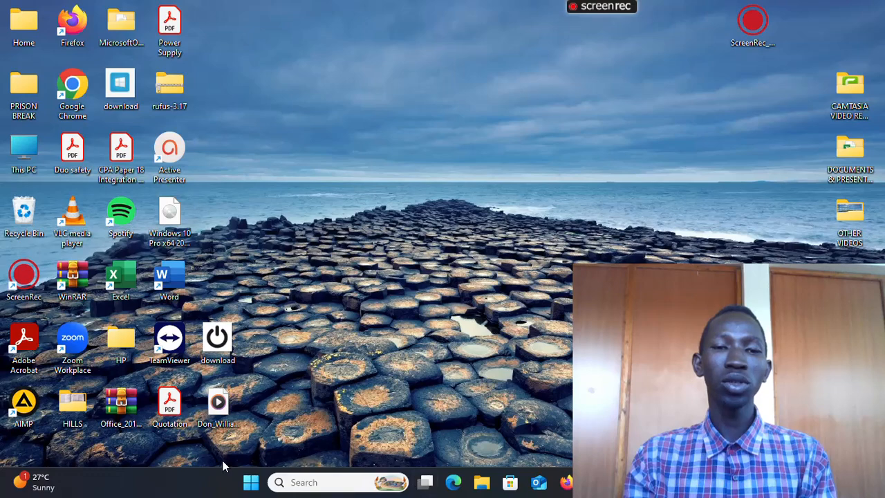
- Start Excel and open the recent workbook OBOE
left_click(250, 483)
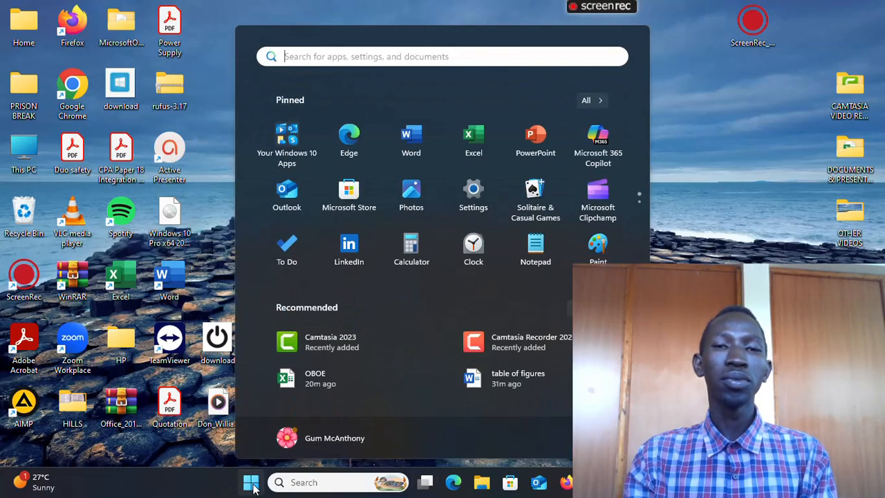
left_click(473, 135)
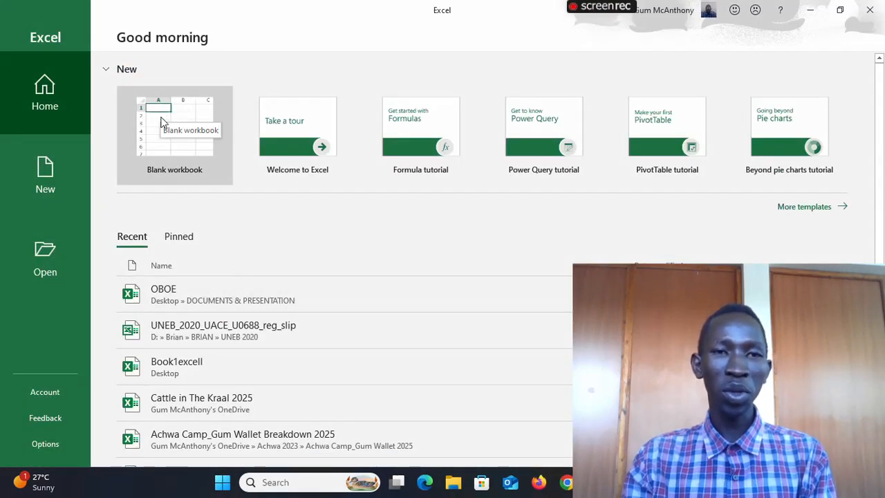
left_click(176, 289)
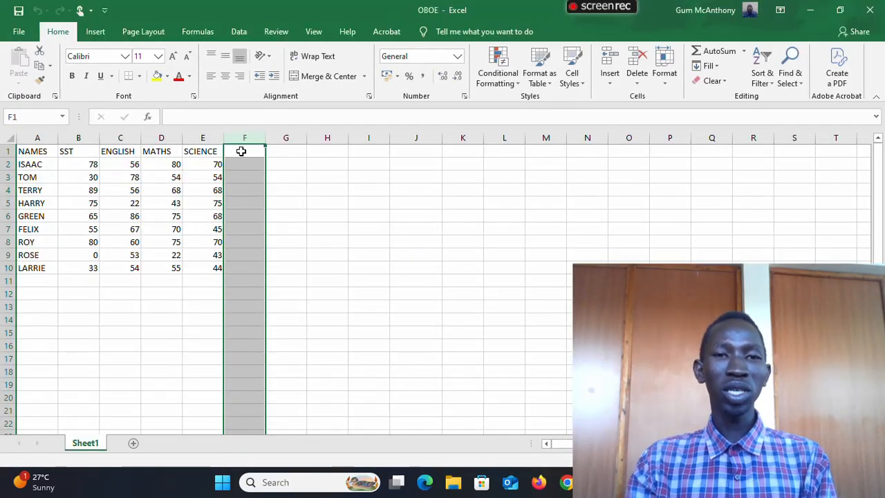
- Enter the heading TOATAL in cell F1, beside the SCIENCE column
left_click(242, 150)
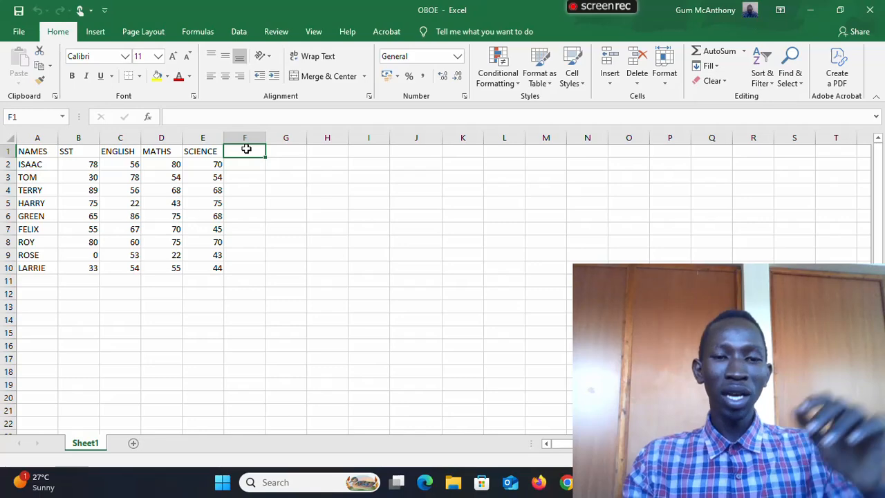
type("TO")
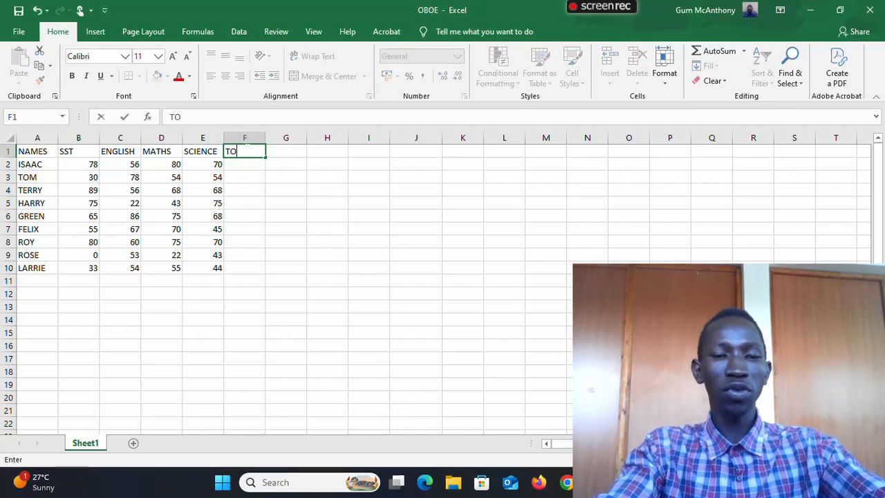
type("ATAL")
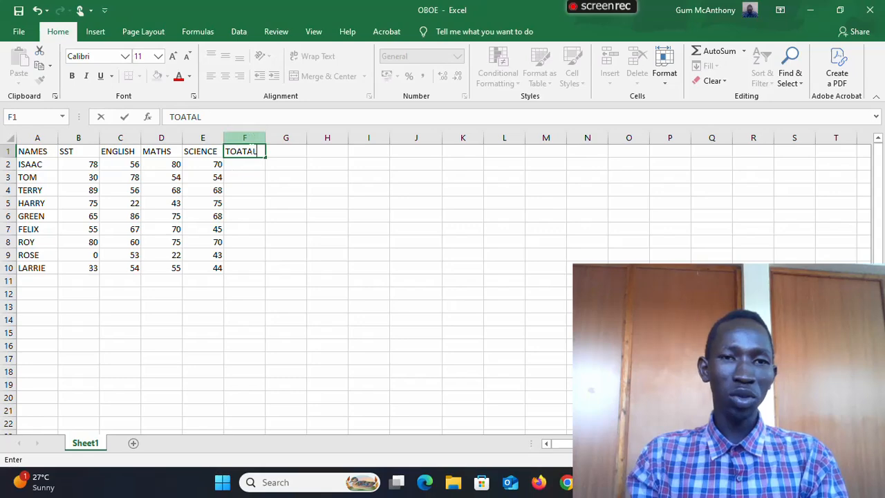
- Enter the formula =SUM(B2,B2:E2) in cell F2 to add up the first student's marks
left_click(242, 161)
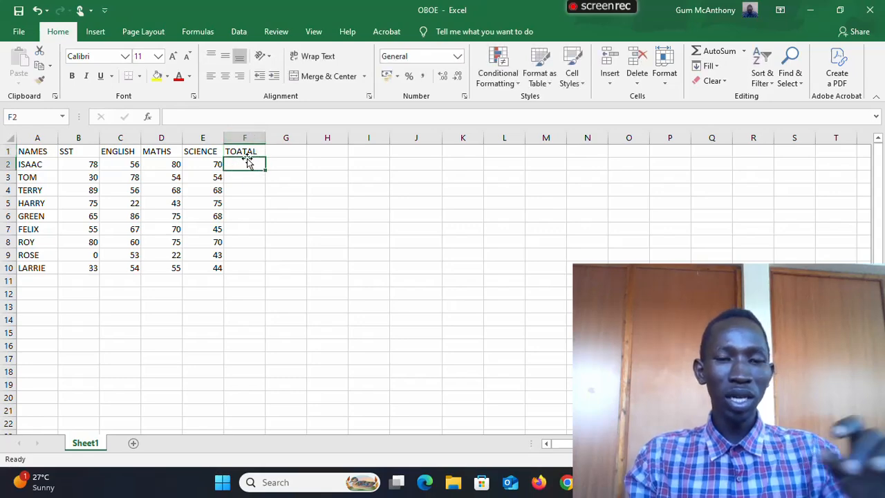
type("=")
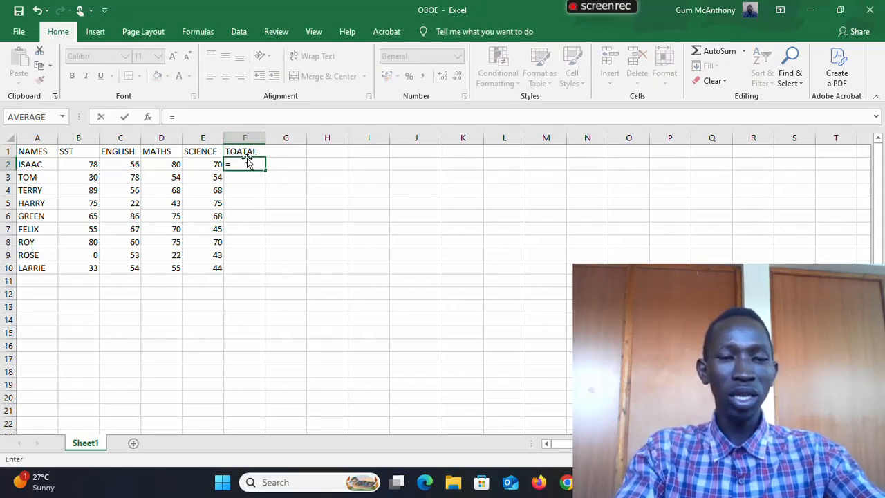
type("SUM")
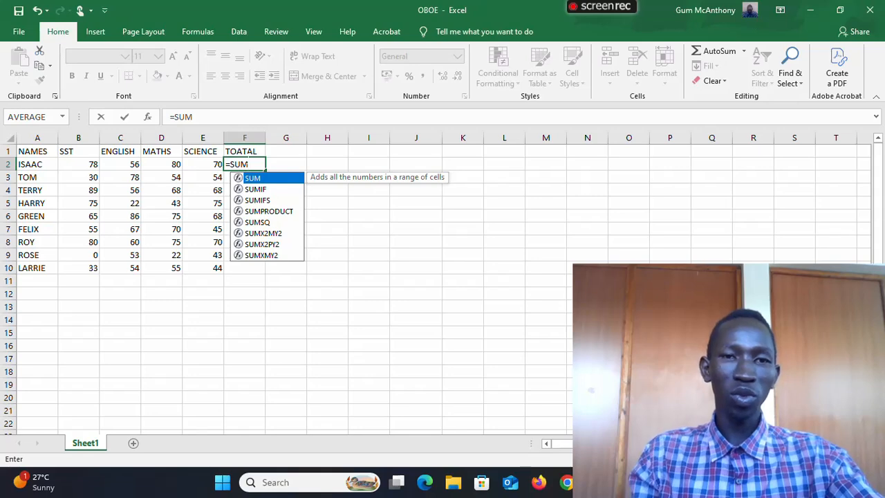
double_click(259, 178)
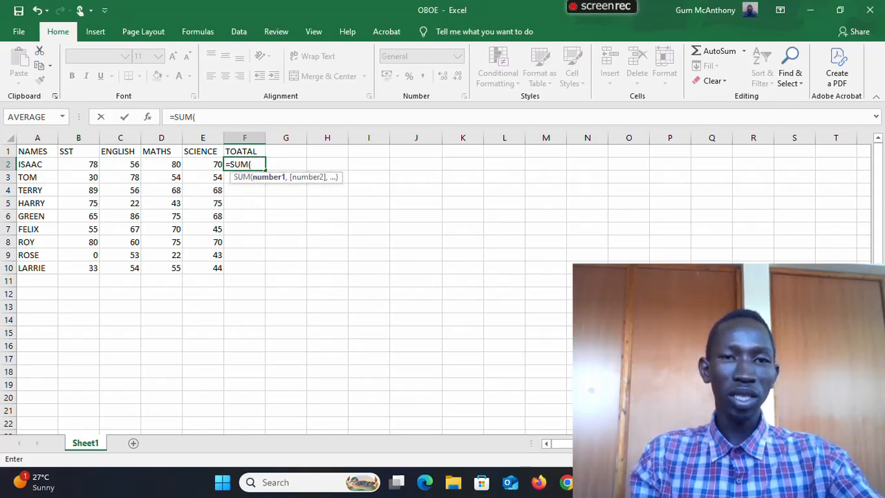
left_click(91, 166)
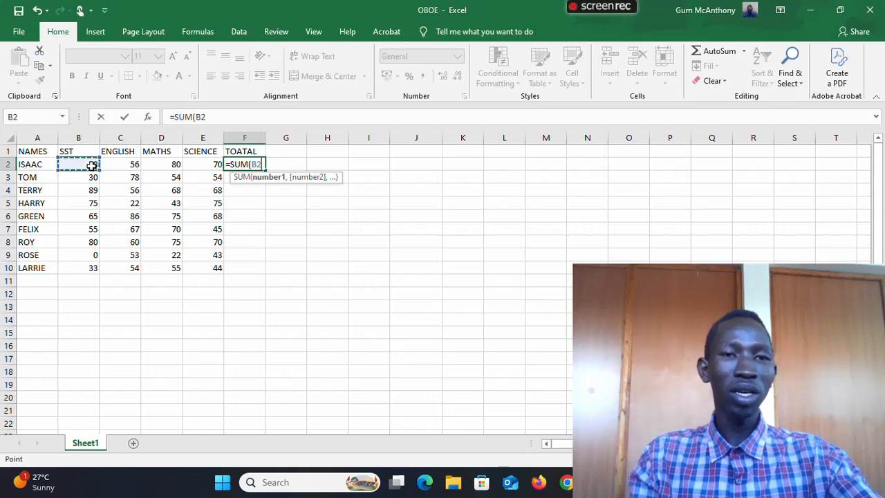
type(",")
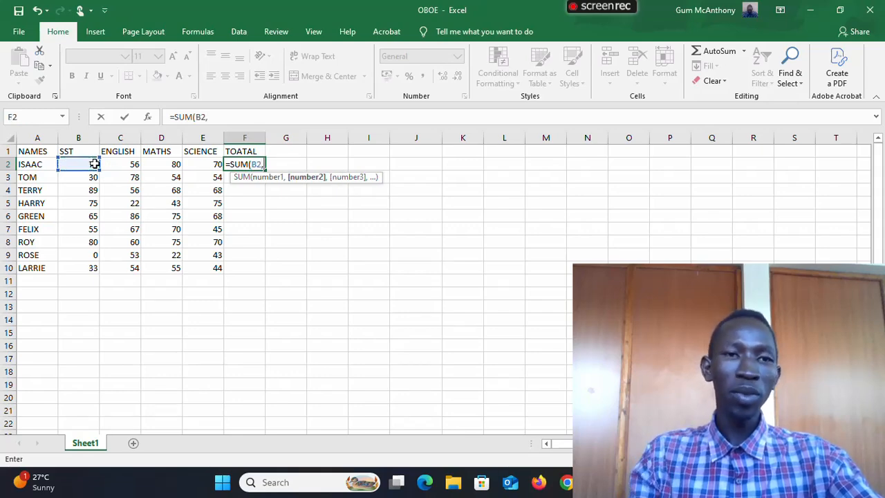
left_click(81, 166)
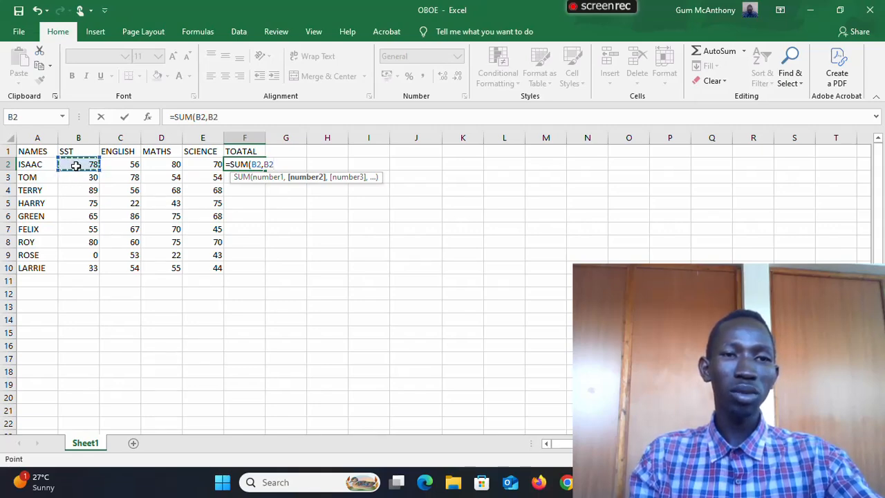
left_click_drag(75, 166, 189, 170)
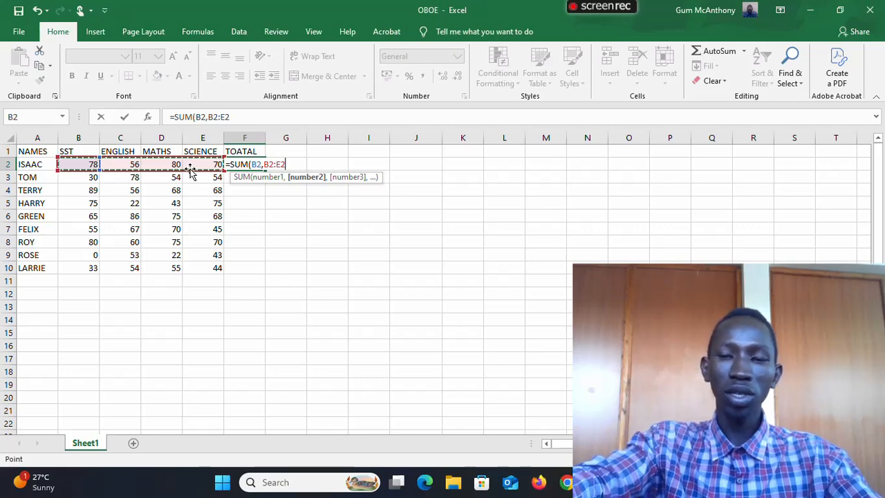
type(")")
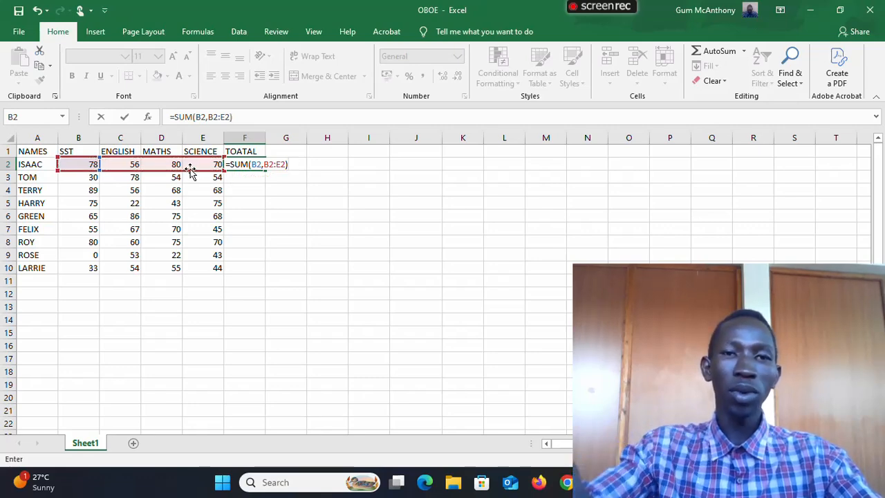
key("Return")
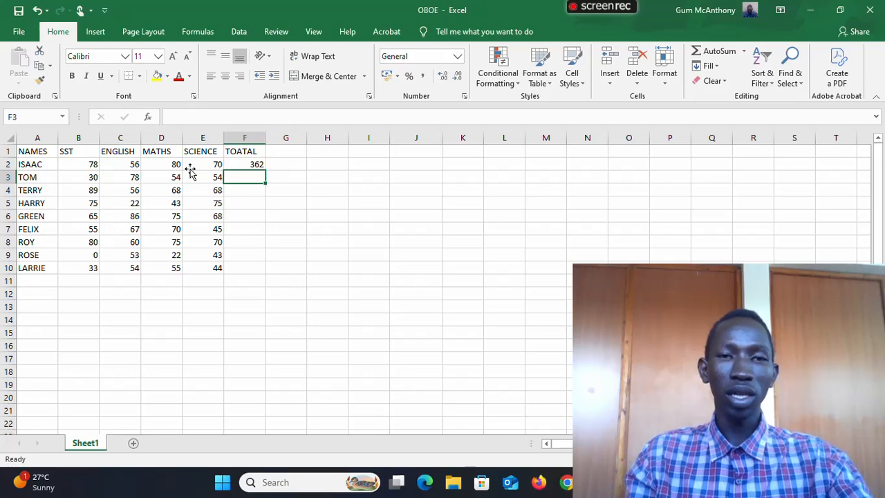
- Fill the SUM formula from F2 down to F10 for the remaining students
left_click(240, 164)
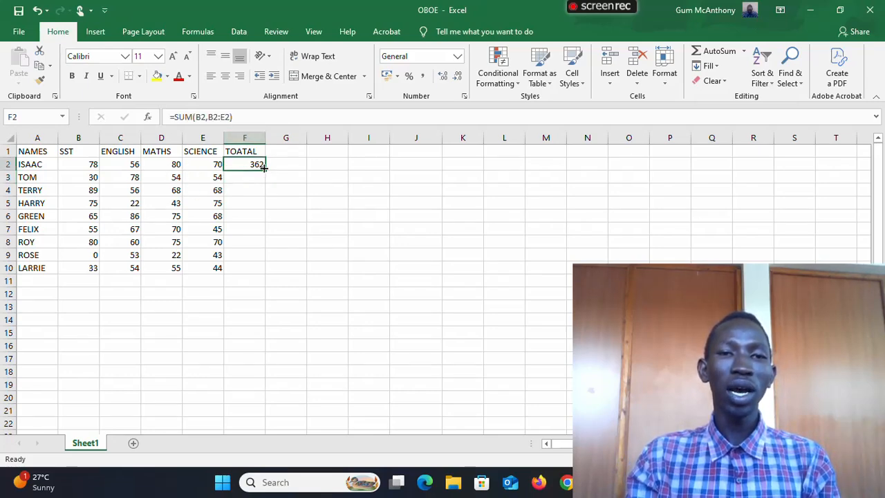
left_click_drag(264, 168, 252, 270)
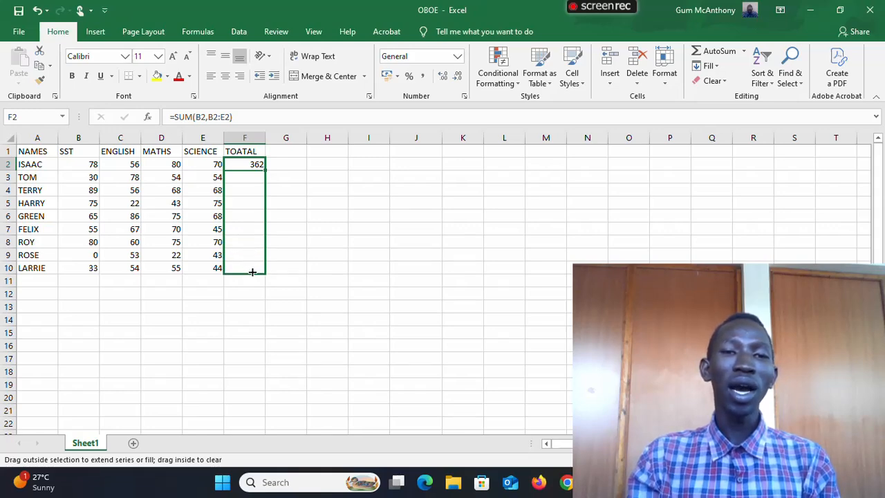
left_click_drag(252, 272, 252, 272)
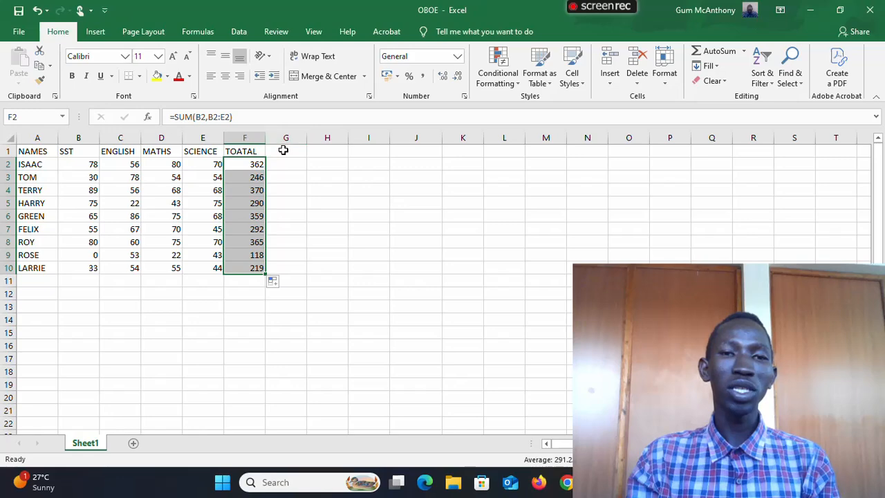
- Enter the heading AVERAGE in cell G1
left_click(284, 150)
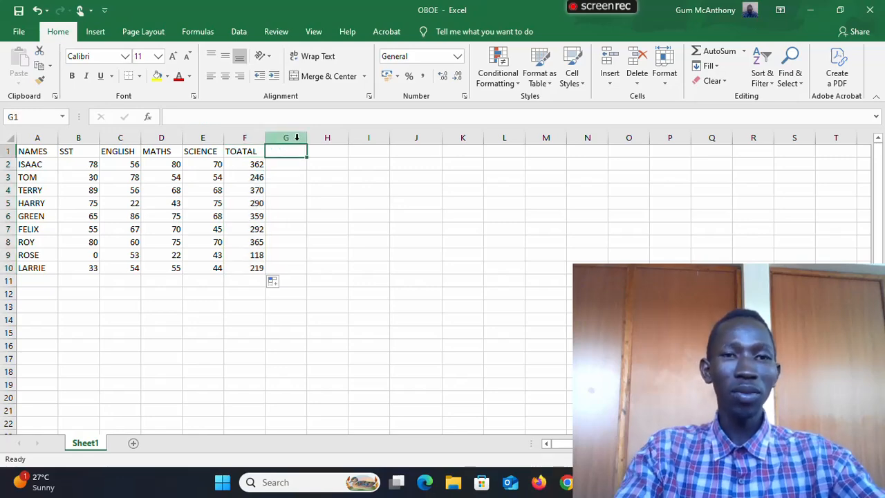
type("AVE")
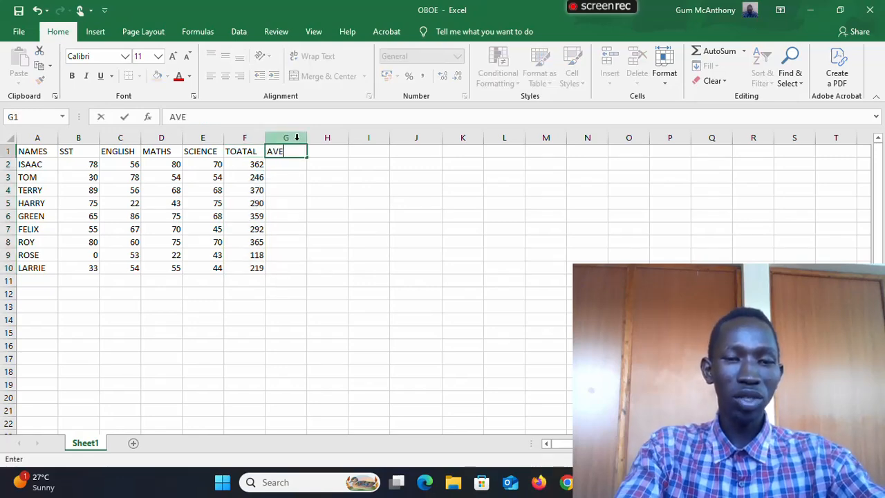
type("RAGE")
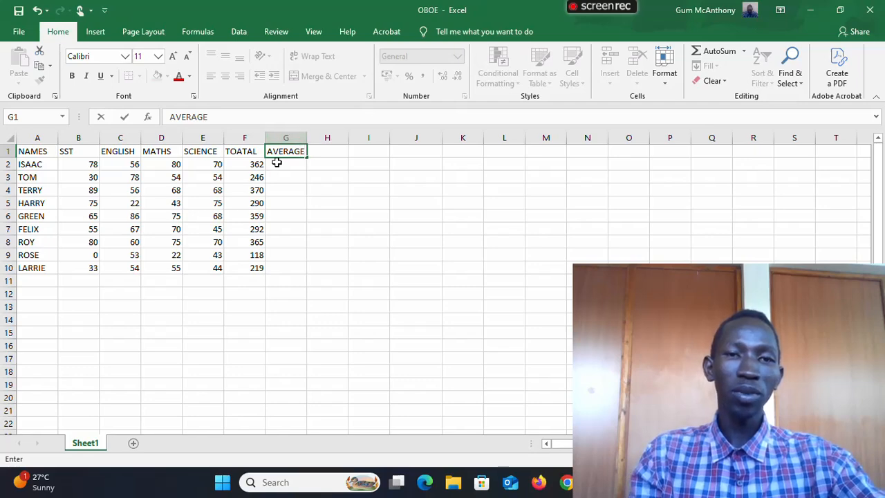
key("Return")
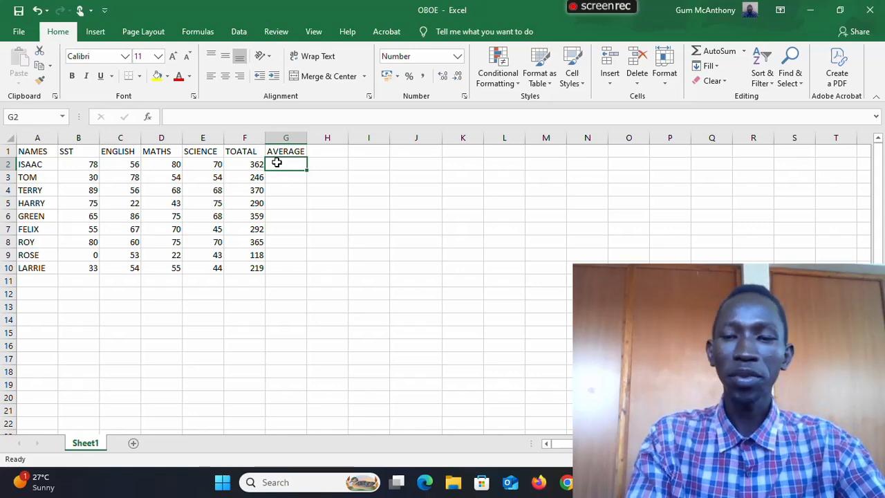
- Enter the formula =AVERAGE(B2,B2:E2) in cell G2 to average the first student's marks
type("=")
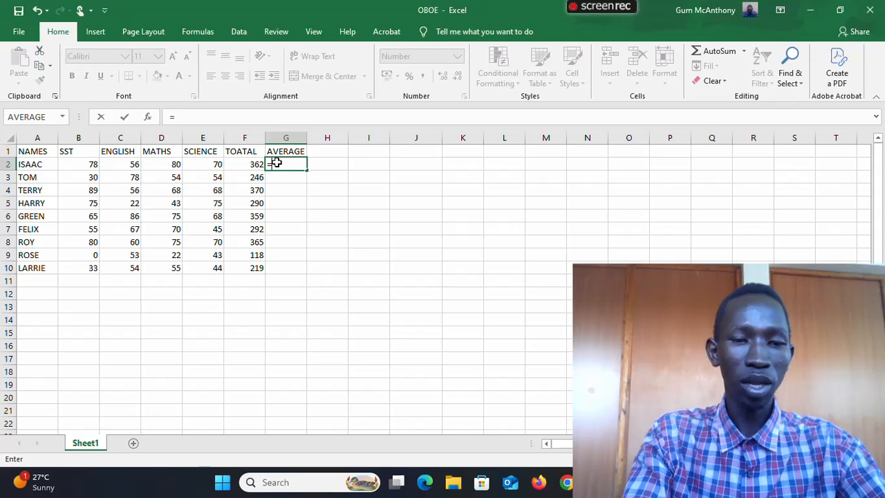
type("AVER")
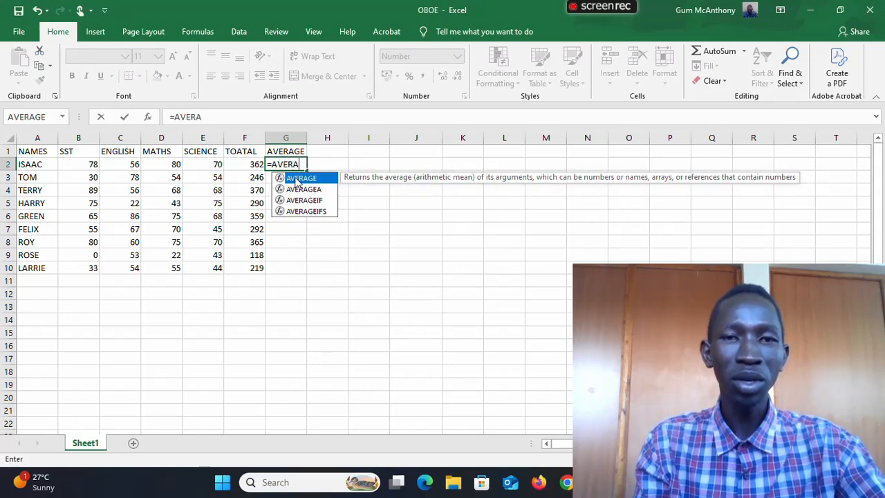
type("A")
double_click(298, 179)
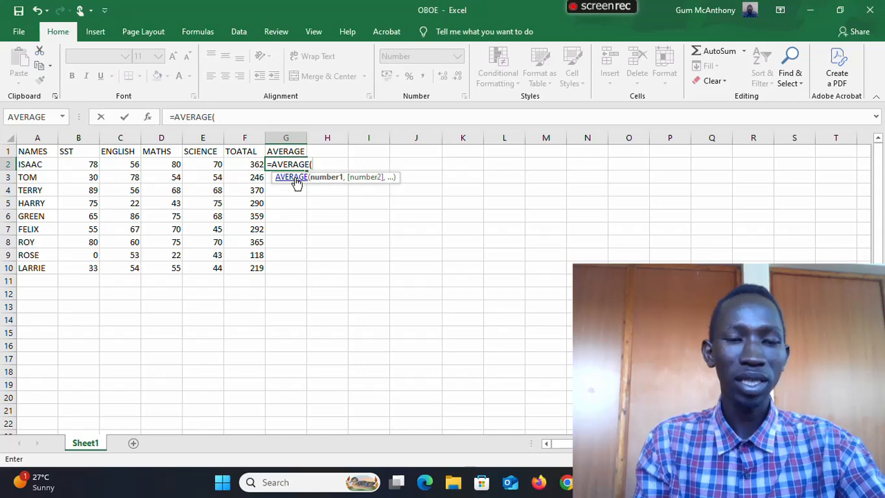
left_click(90, 164)
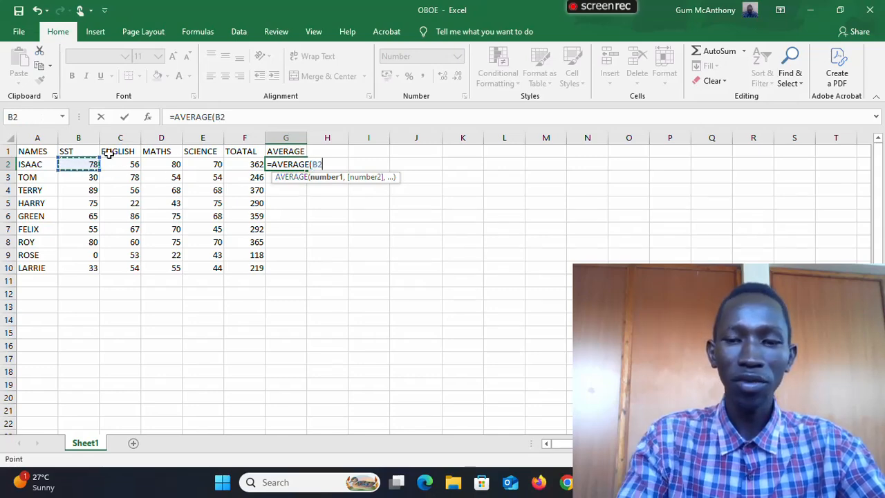
type(",")
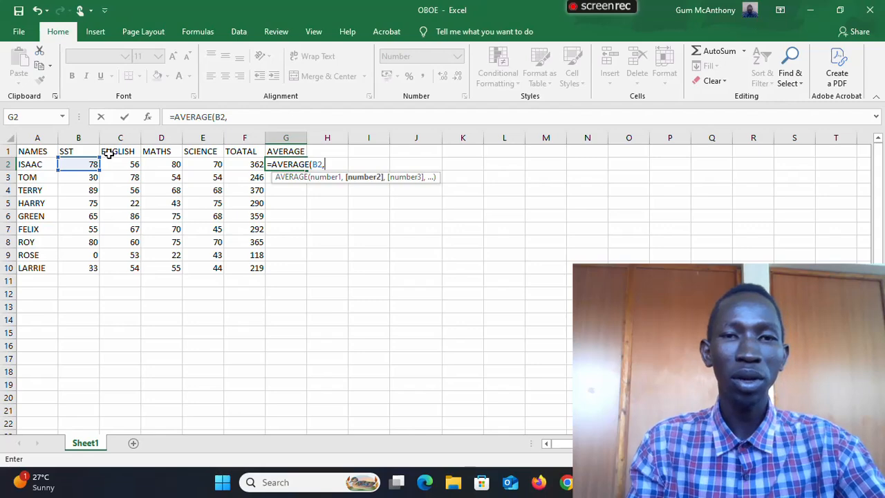
left_click(67, 165)
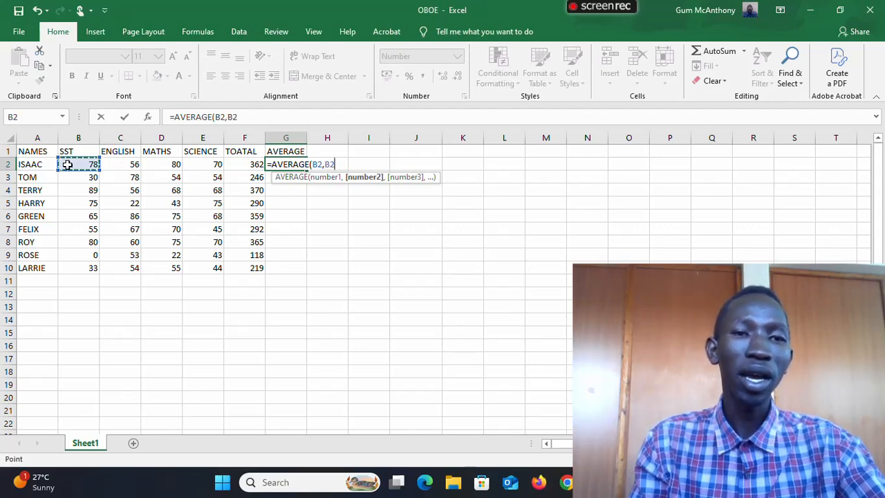
left_click_drag(67, 165, 196, 162)
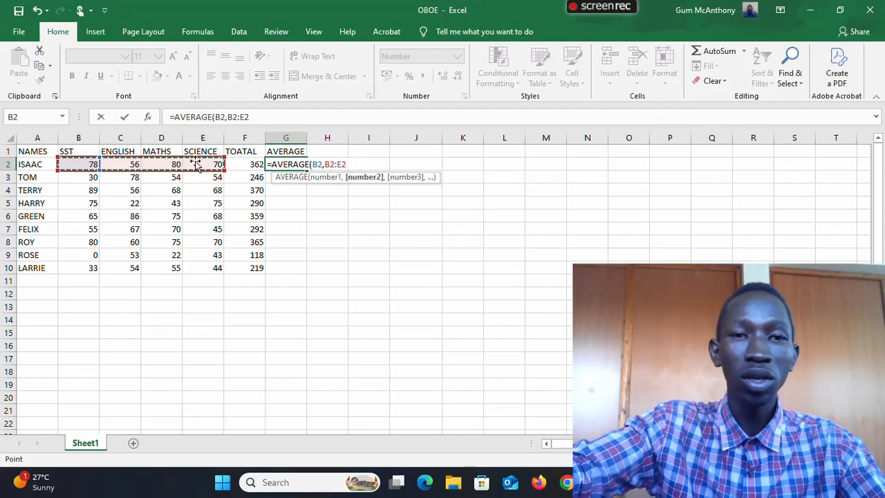
type(")")
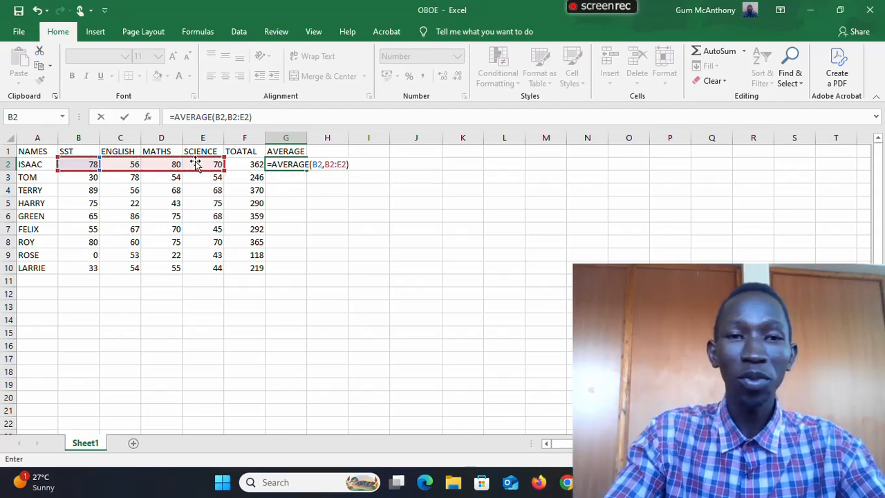
key("Return")
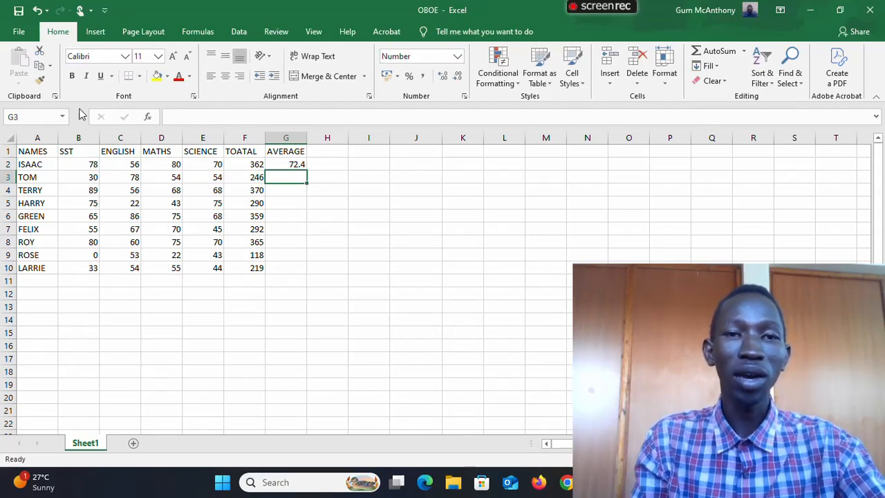
- Fill the AVERAGE formula from G2 down to G10 and reduce the averages to zero decimal places
left_click(274, 165)
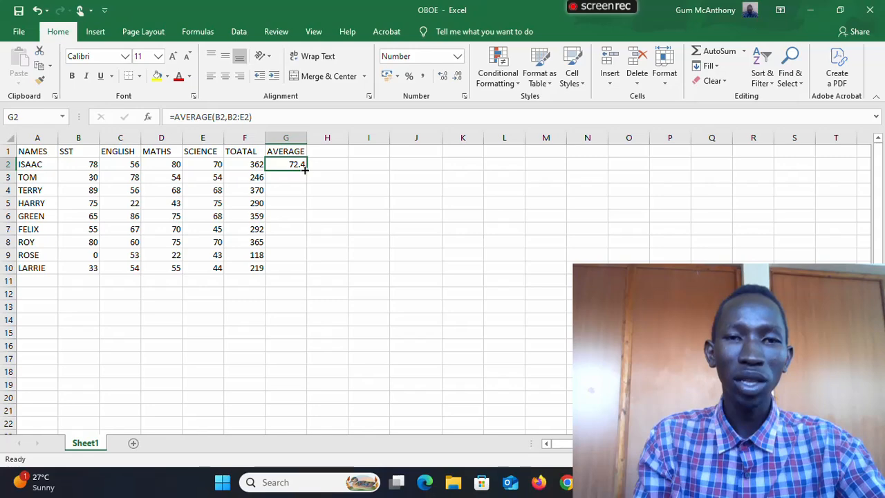
left_click_drag(305, 170, 285, 277)
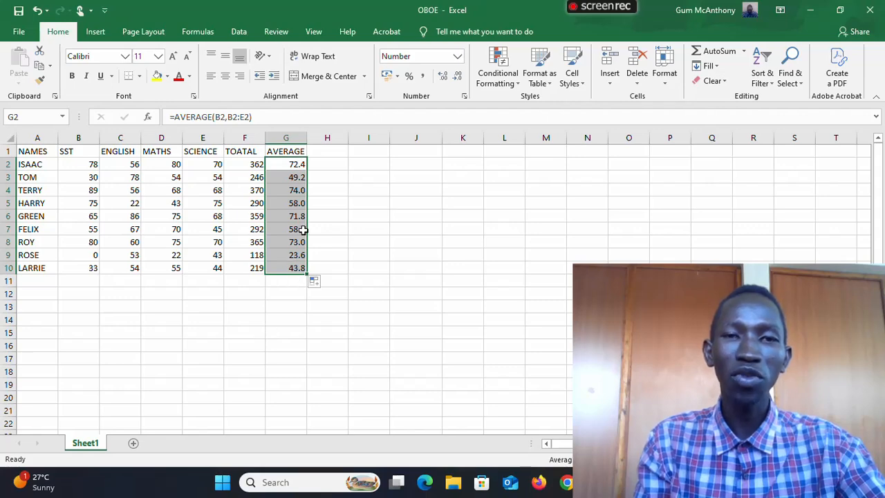
left_click(457, 78)
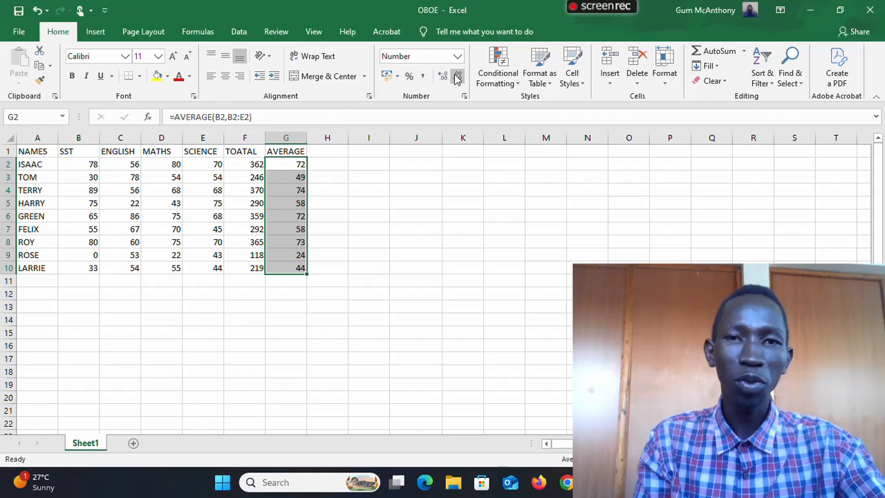
- Show the averages in G2:G10 with one decimal place and enter the heading POSITION in cell H1
left_click(441, 78)
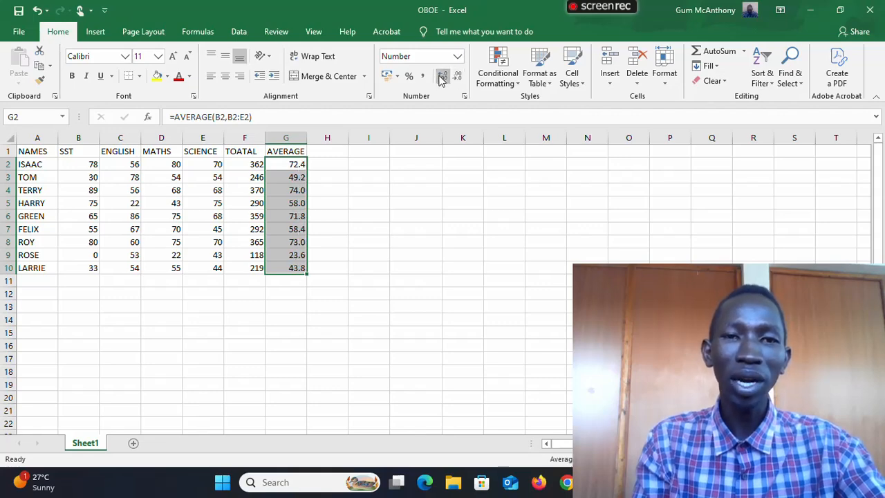
left_click(329, 140)
left_click(328, 151)
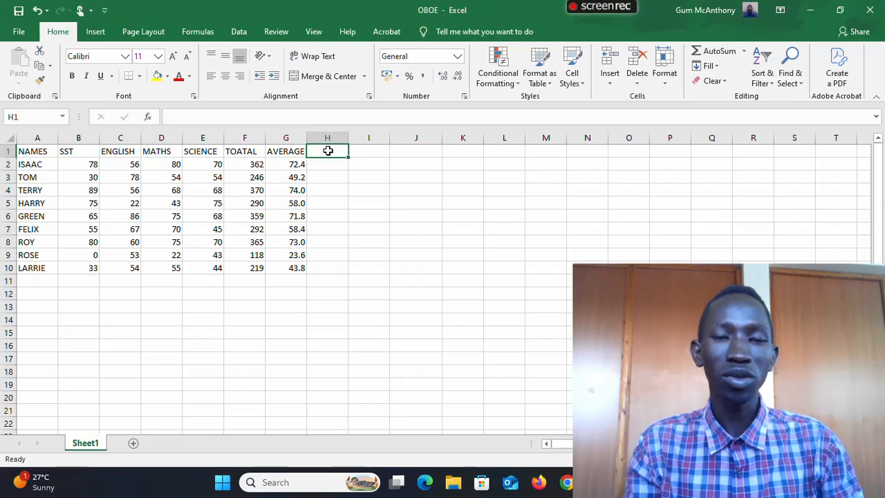
type("POSI")
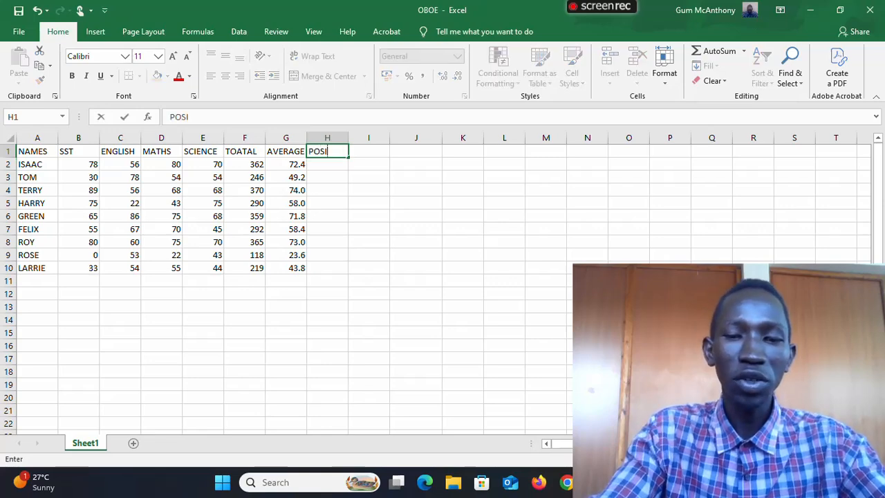
type("TIO")
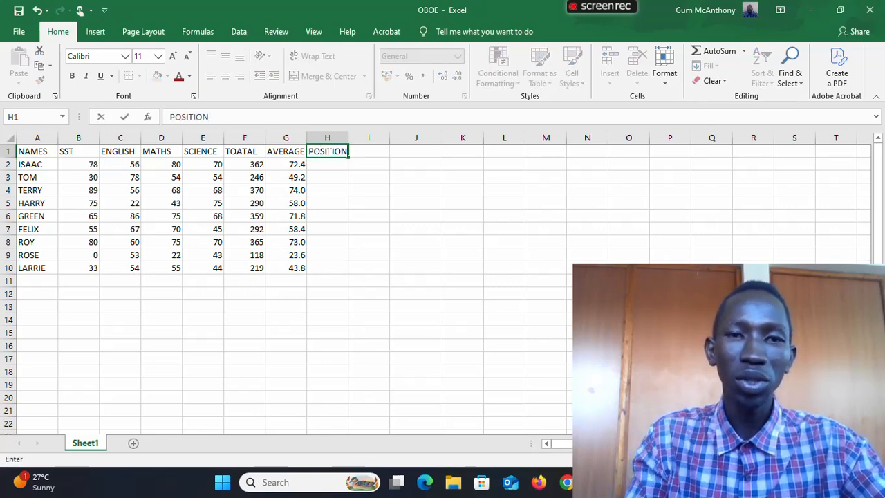
type("N")
key("Return")
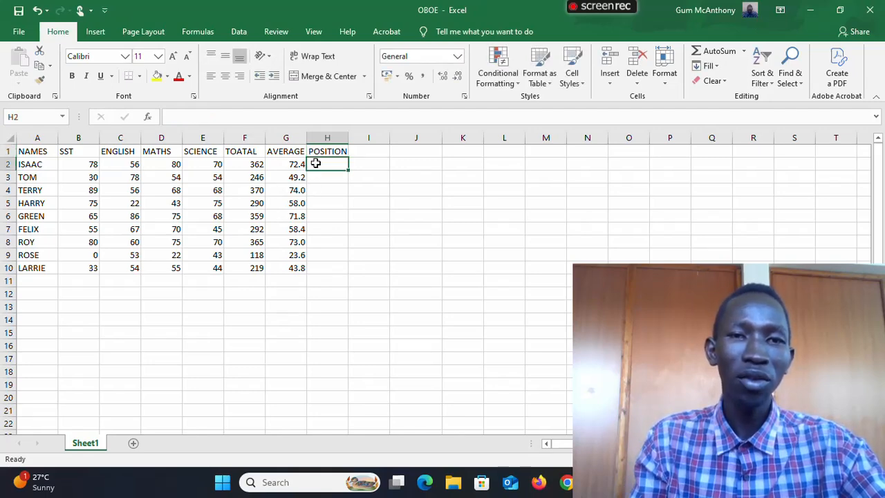
- Enter =RANK(F2,$F$2:$F$10) in cell H2 to rank the totals and fill it down to H10
type("=")
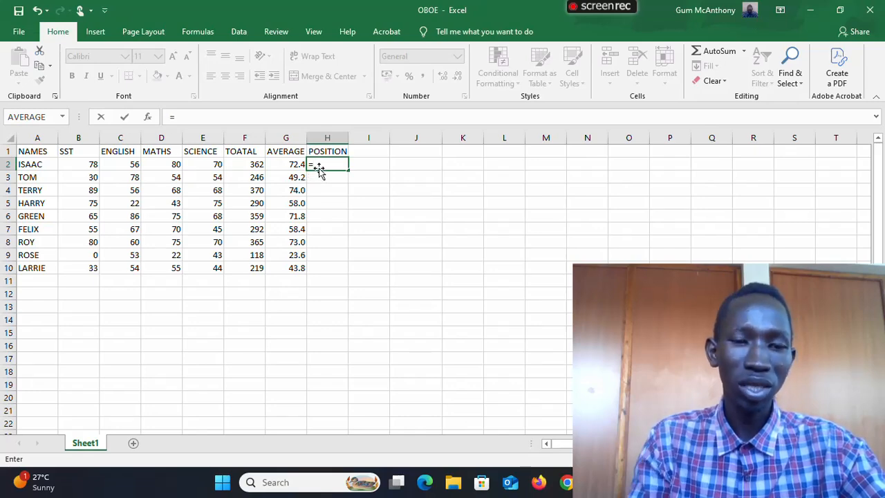
type("RANK")
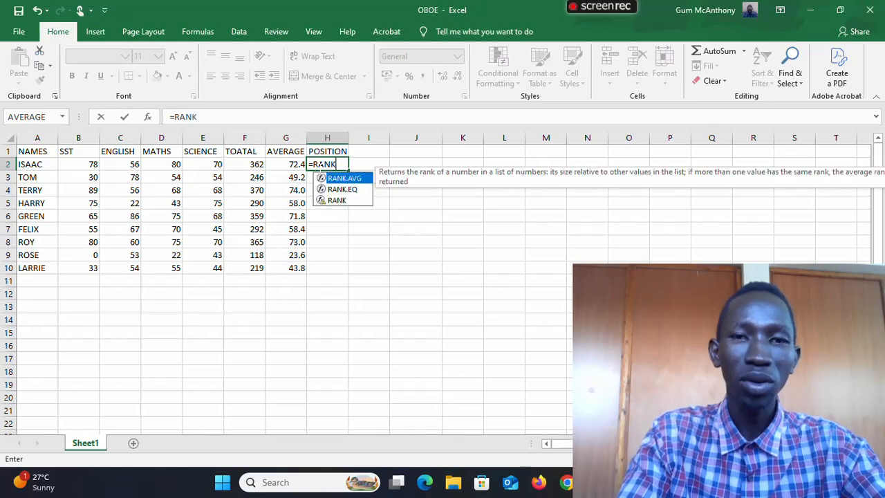
left_click(336, 200)
double_click(336, 200)
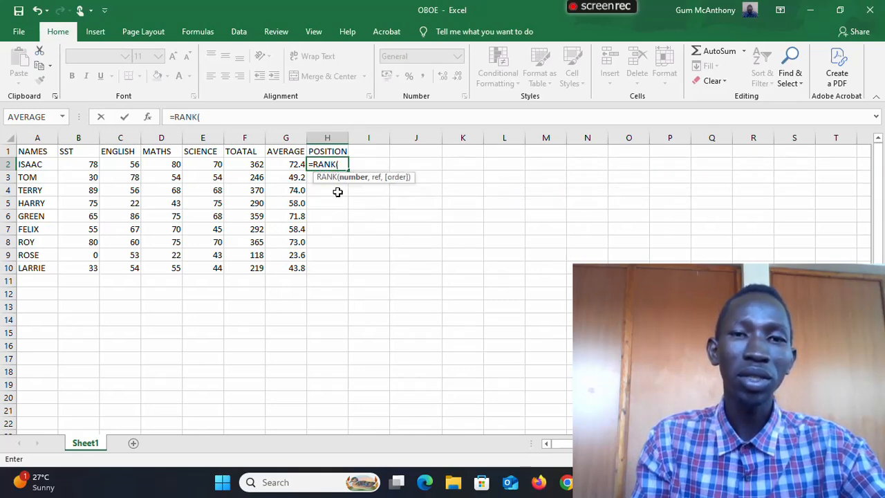
left_click(247, 164)
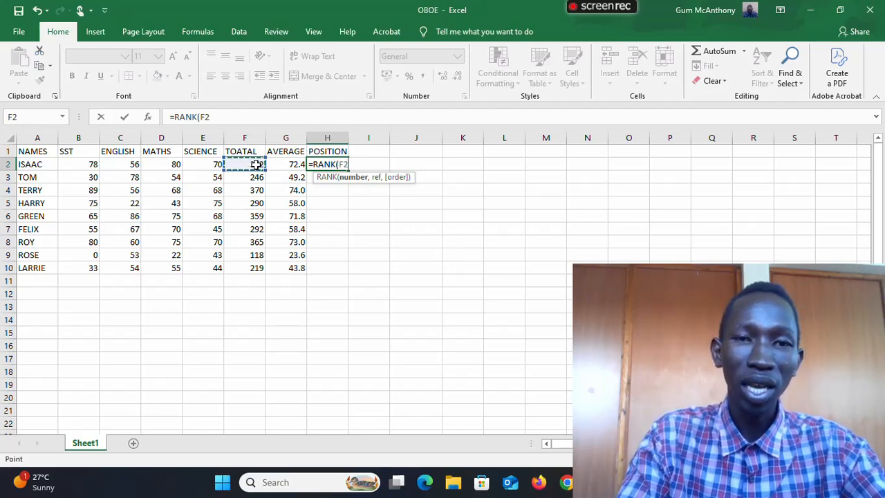
type(",")
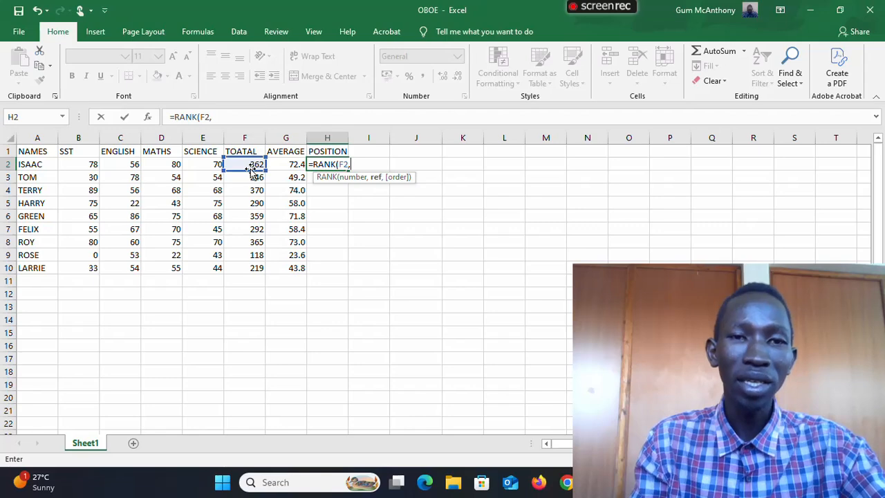
left_click(246, 164)
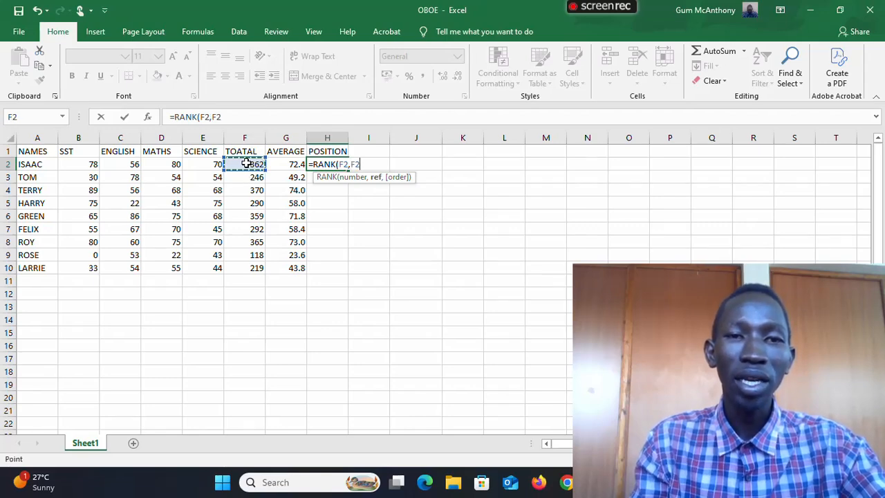
left_click_drag(247, 163, 240, 263)
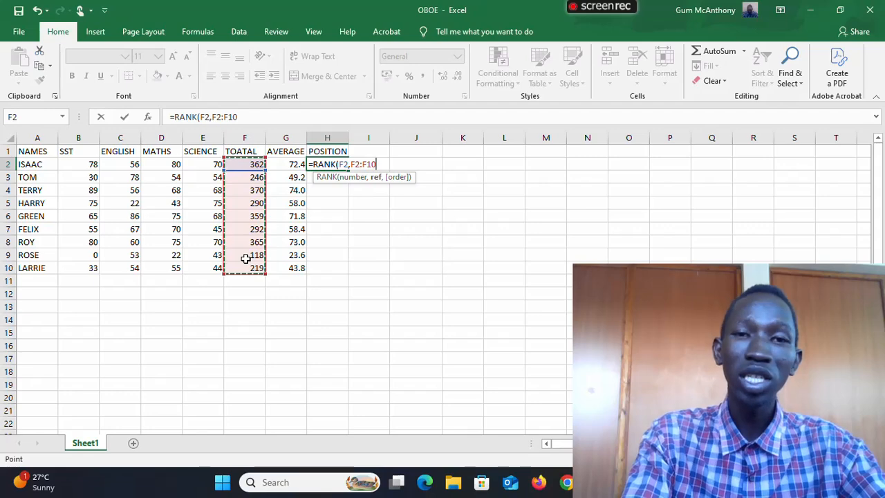
key("F4")
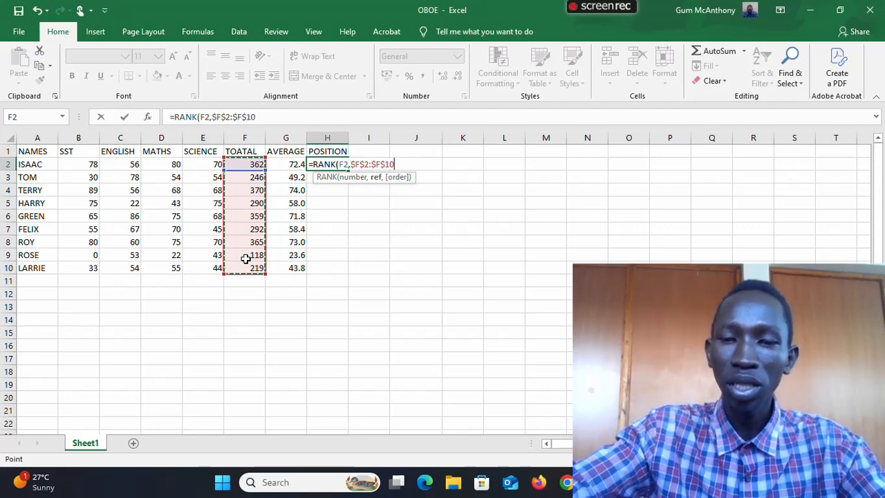
type(")")
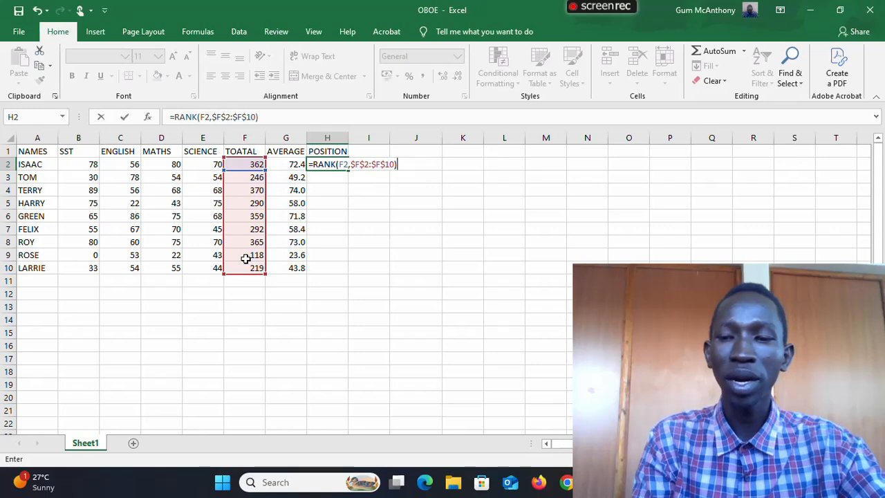
key("Return")
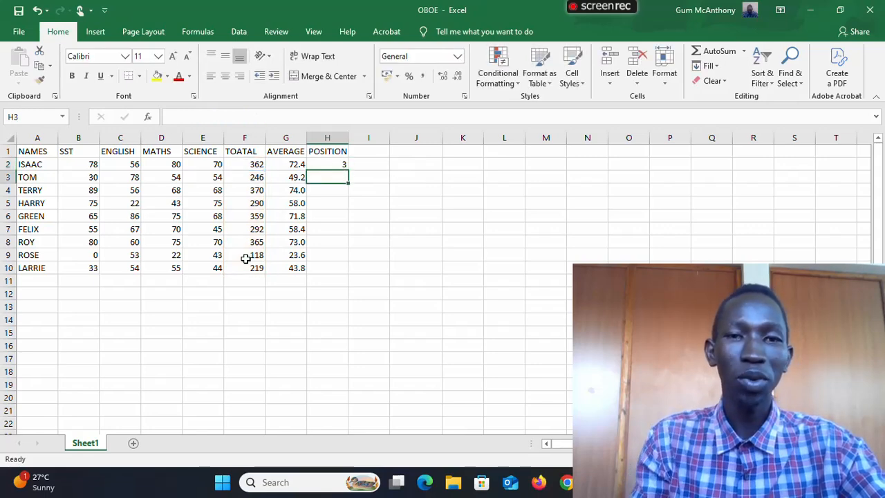
left_click(333, 163)
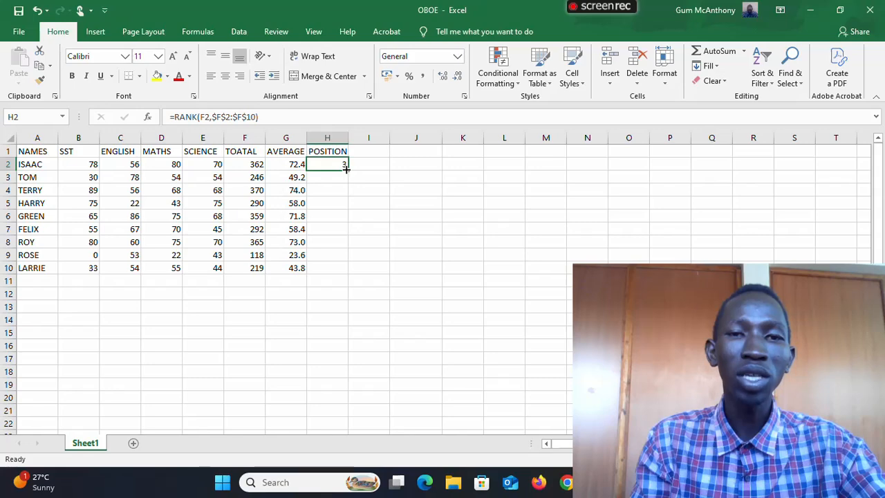
left_click_drag(345, 169, 341, 270)
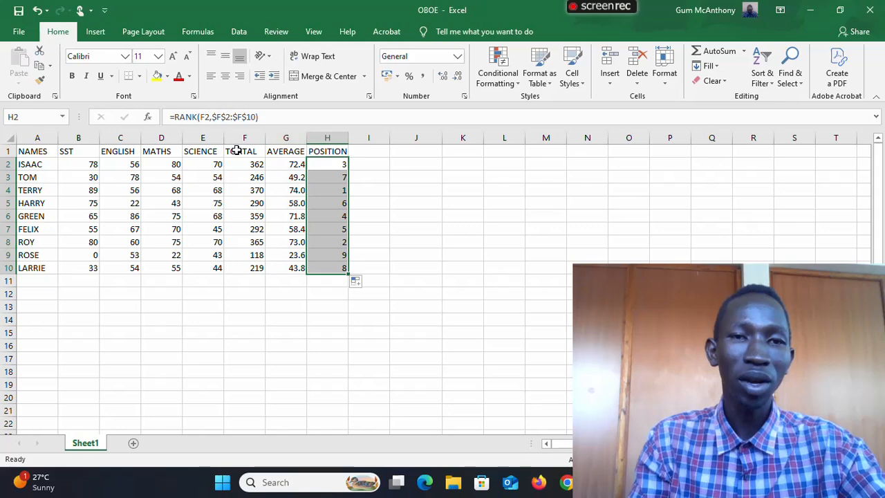
- Enter a second POSITION heading in cell I1 for the ranking by average
left_click(371, 150)
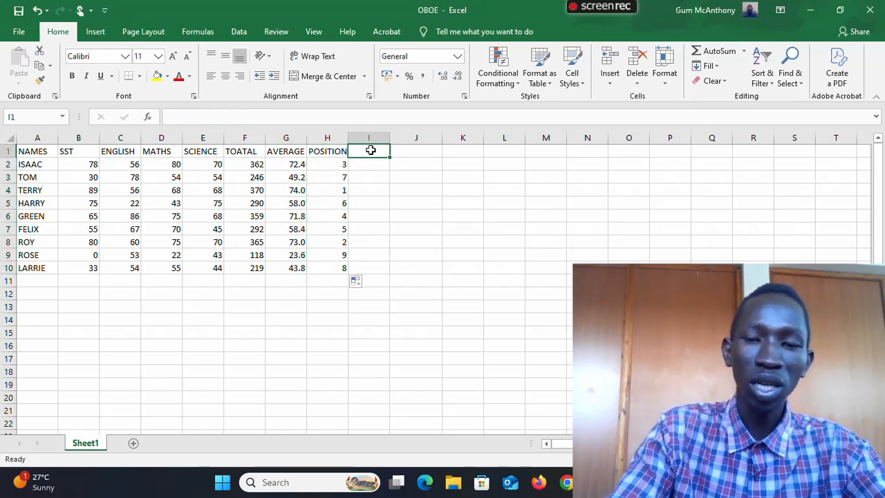
type("POSI")
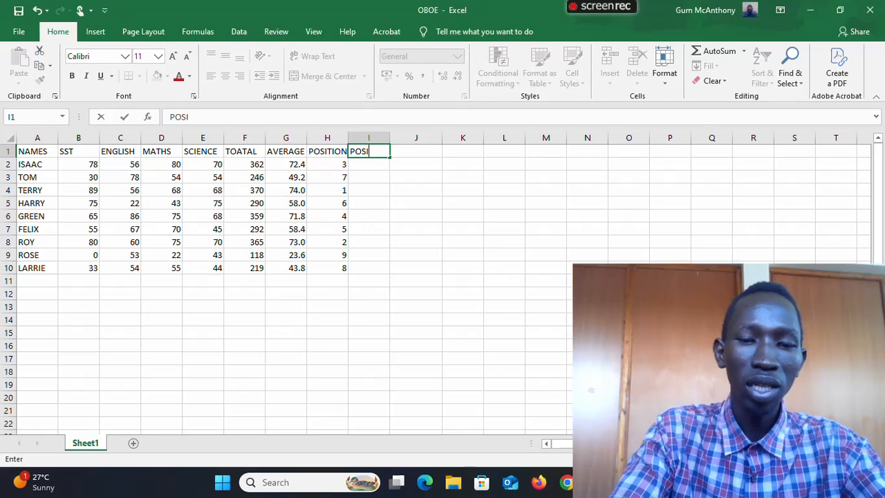
type("TION")
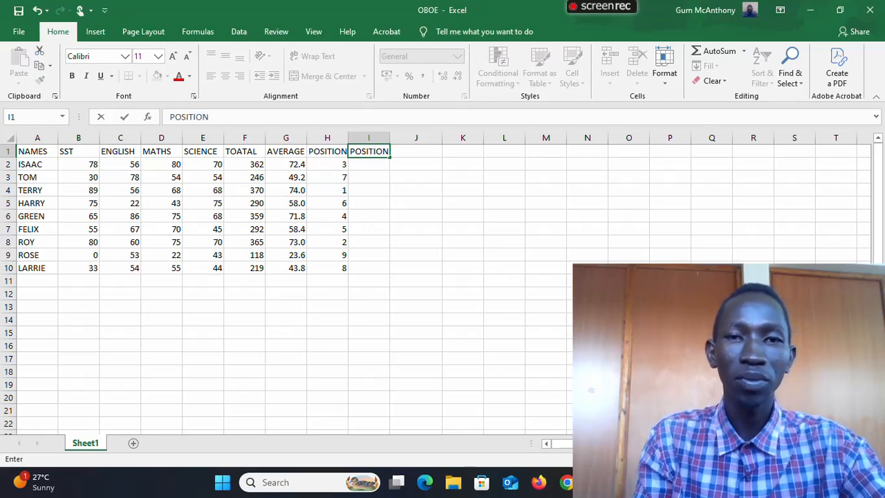
key("Return")
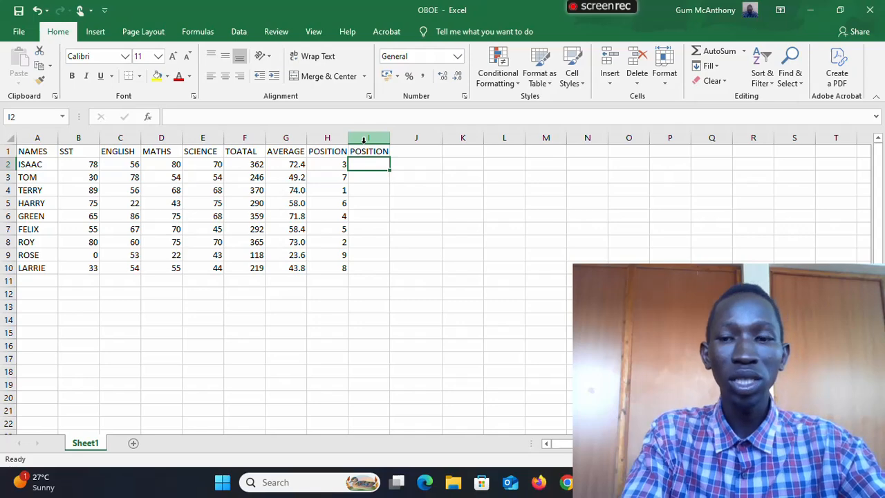
- Enter =RANK(G2,$G$2:$G$10) in cell I2 to rank the averages and fill it down to I10
type("=")
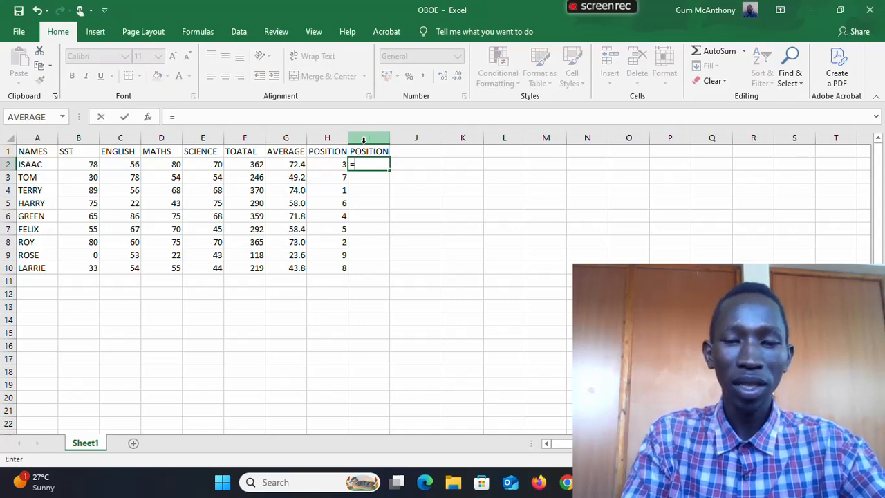
type("RANK")
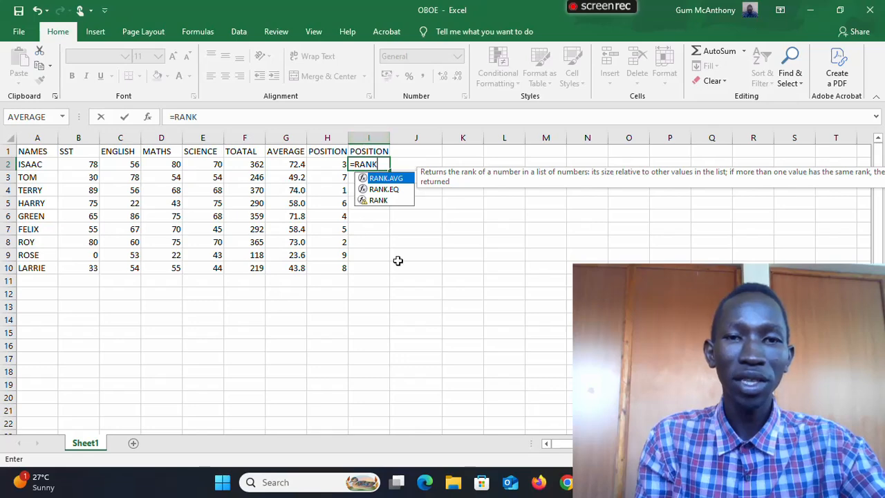
double_click(391, 199)
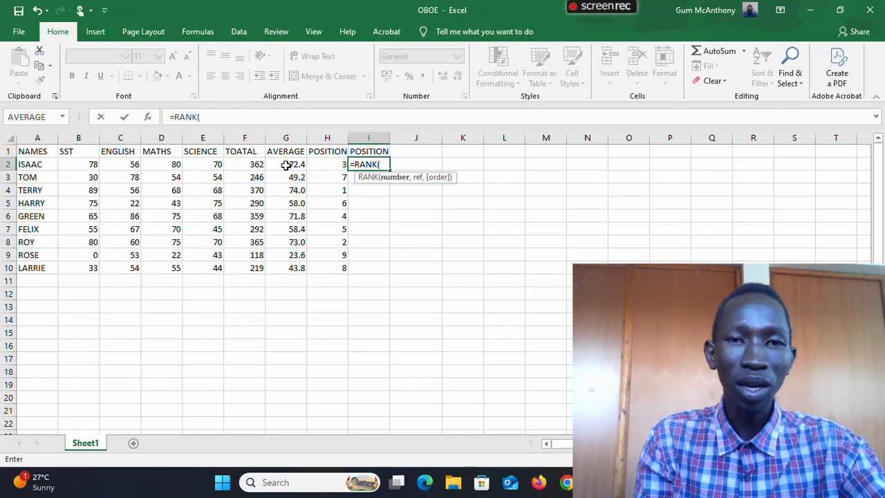
left_click(286, 165)
type(",")
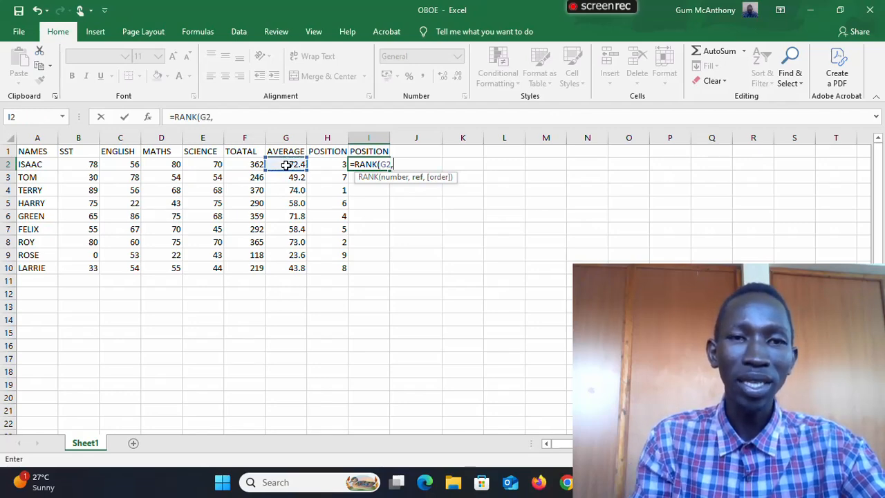
left_click(286, 164)
left_click_drag(286, 165, 283, 266)
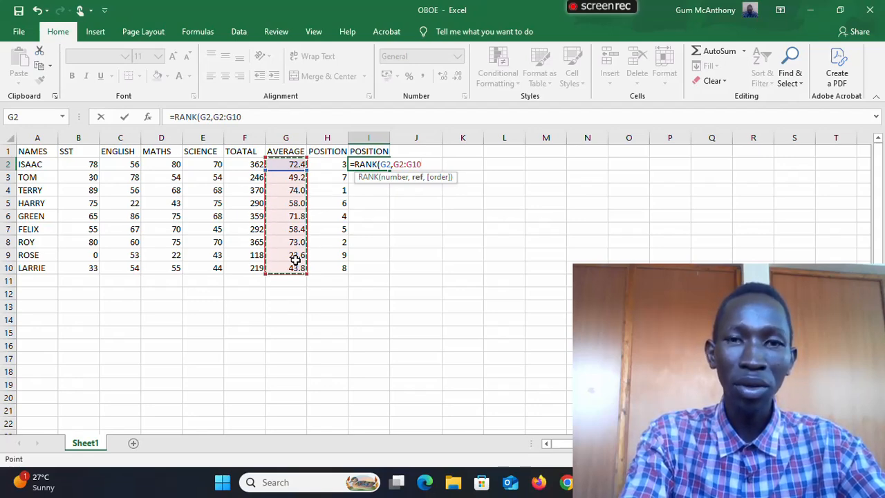
key("F4")
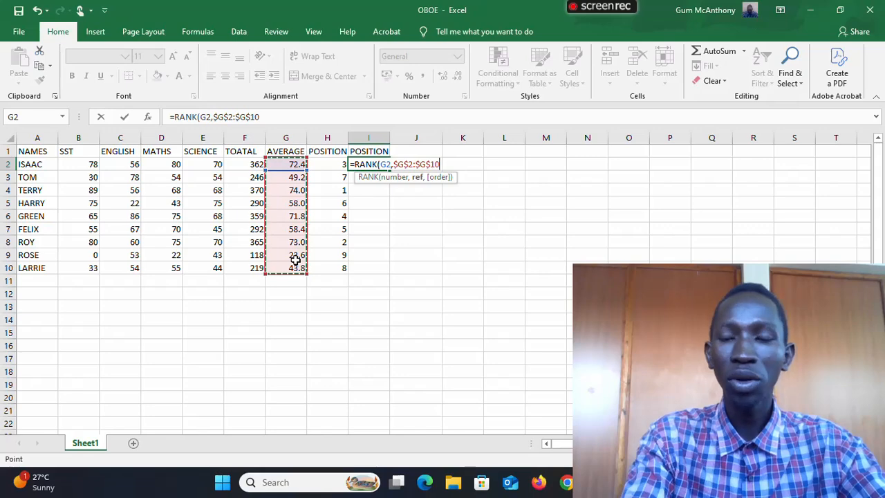
type(")")
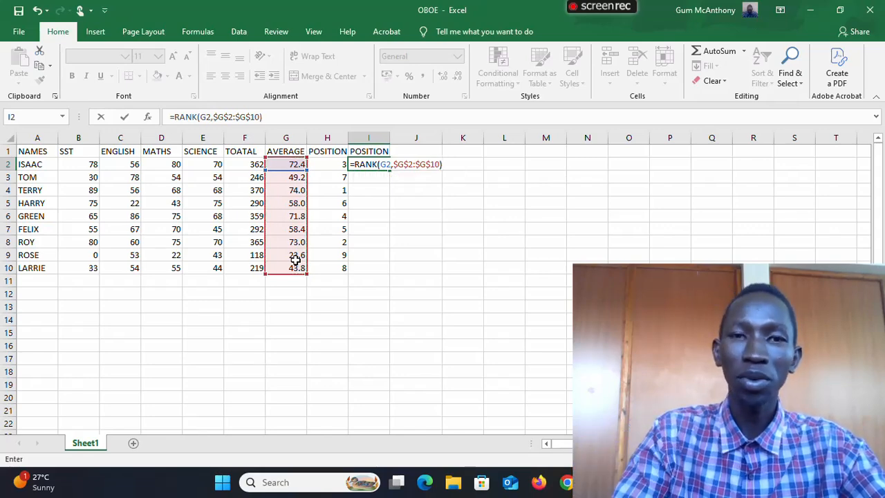
key("Return")
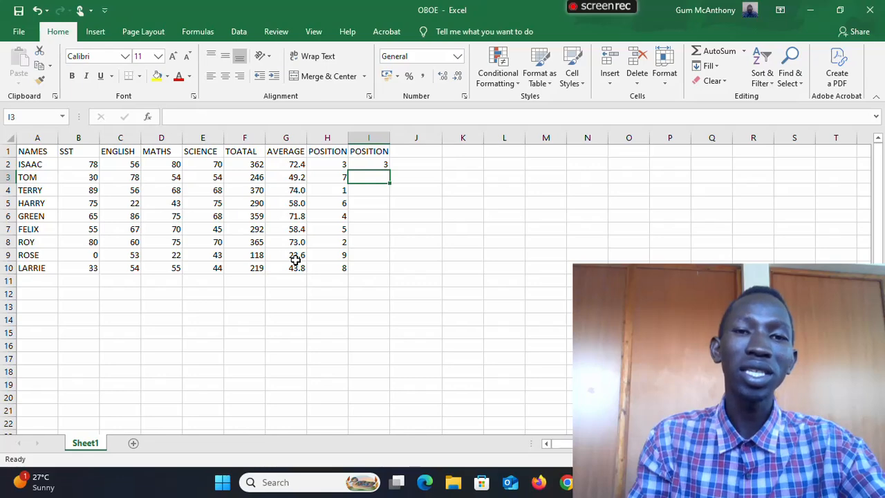
left_click(381, 166)
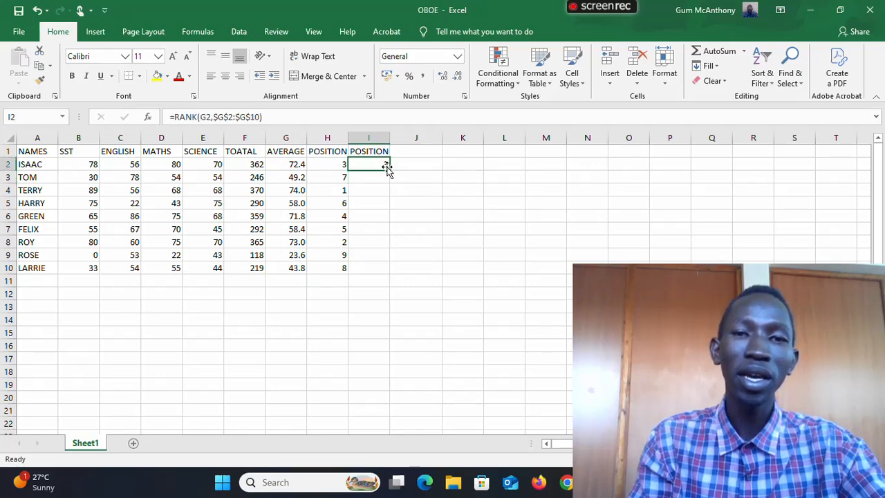
left_click_drag(387, 171, 381, 268)
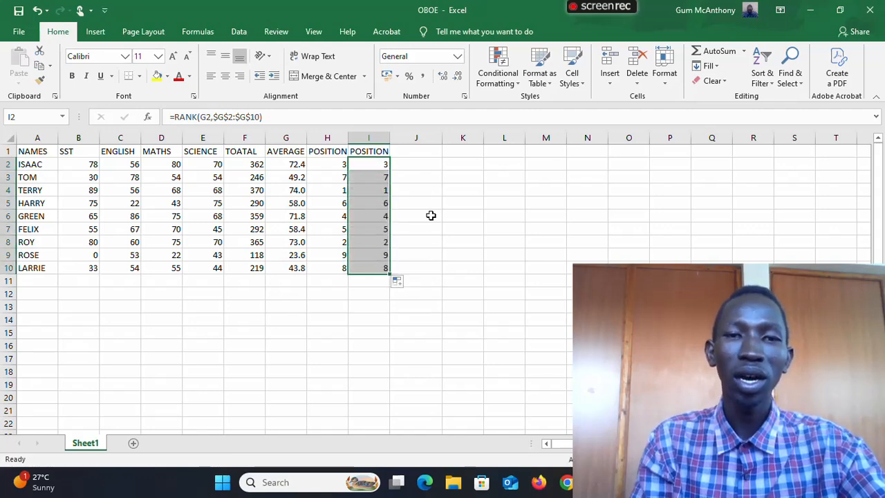
- Enter the heading COMMENTS in cell J1
left_click(425, 196)
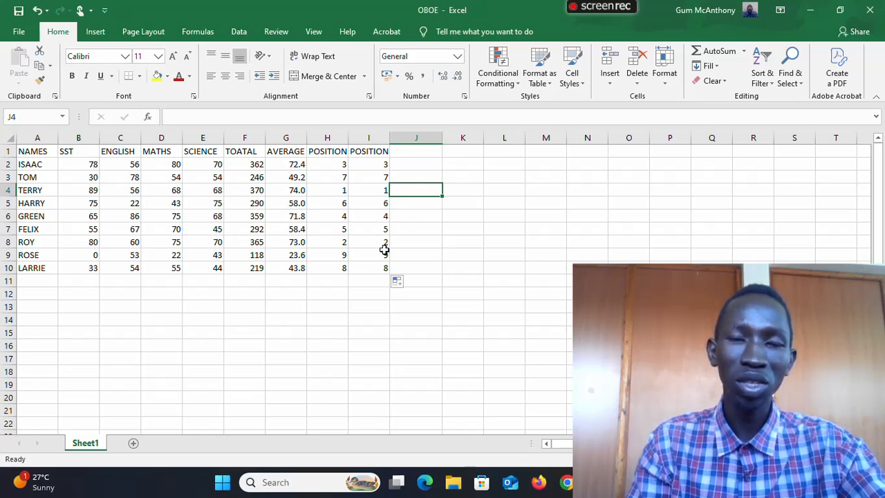
key("Up")
key("Up")
key("Up")
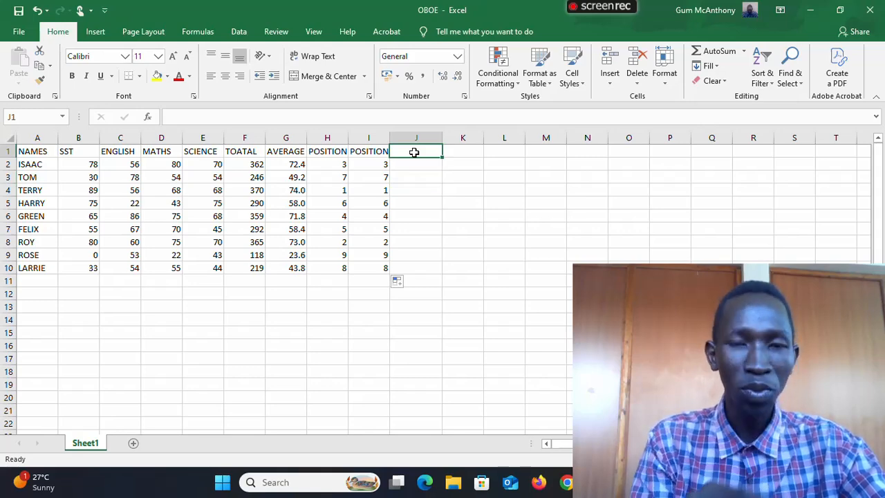
type("COM")
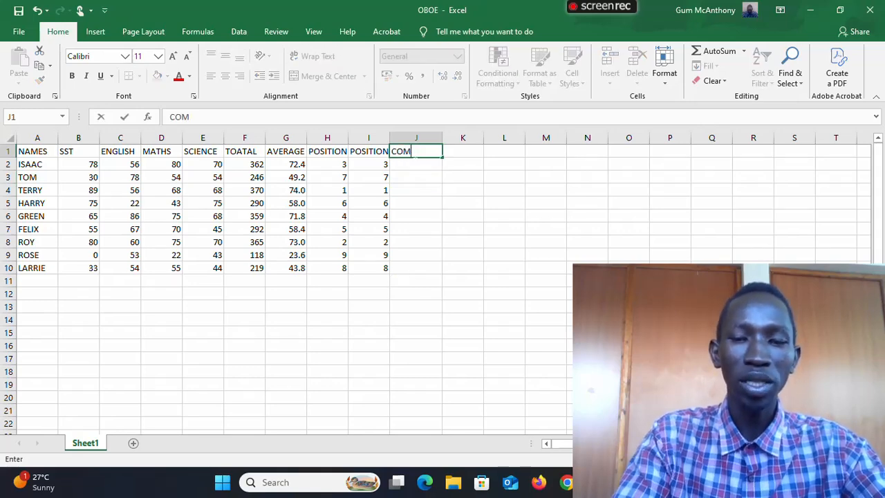
type("MENTS")
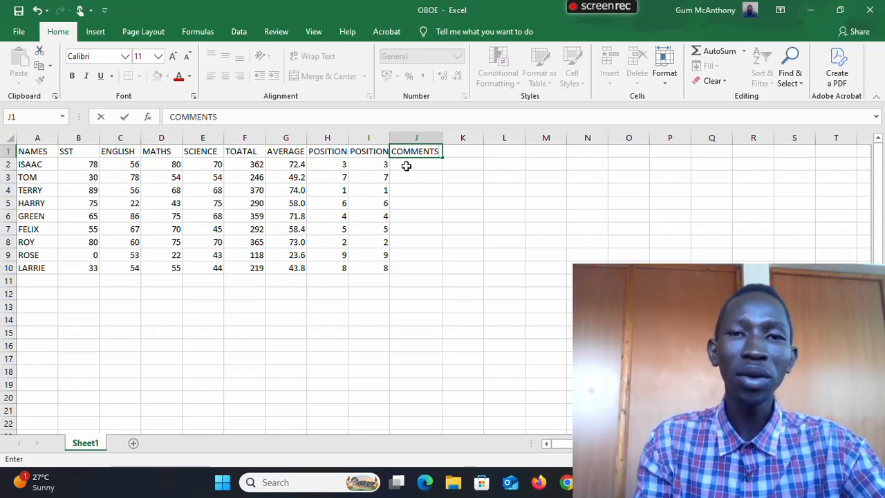
key("Return")
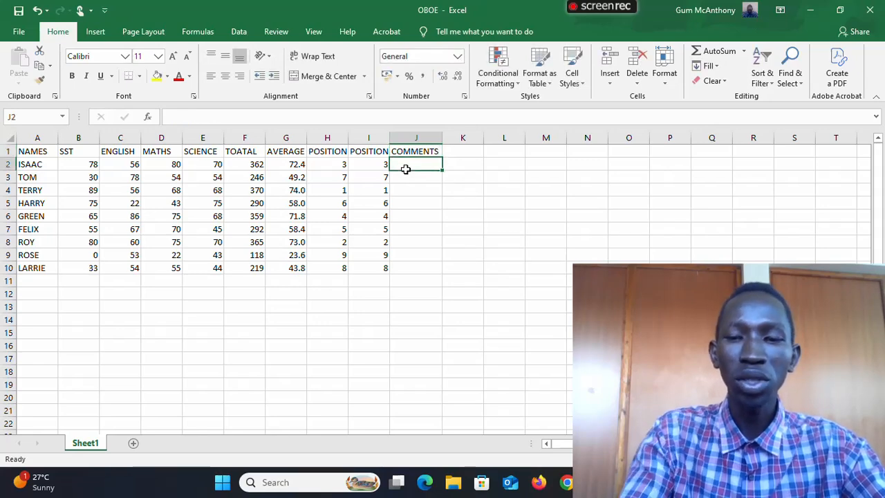
- Start an IF formula in cell J2 that returns "EXCELLENT" when the total in F2 is >=350
type("=")
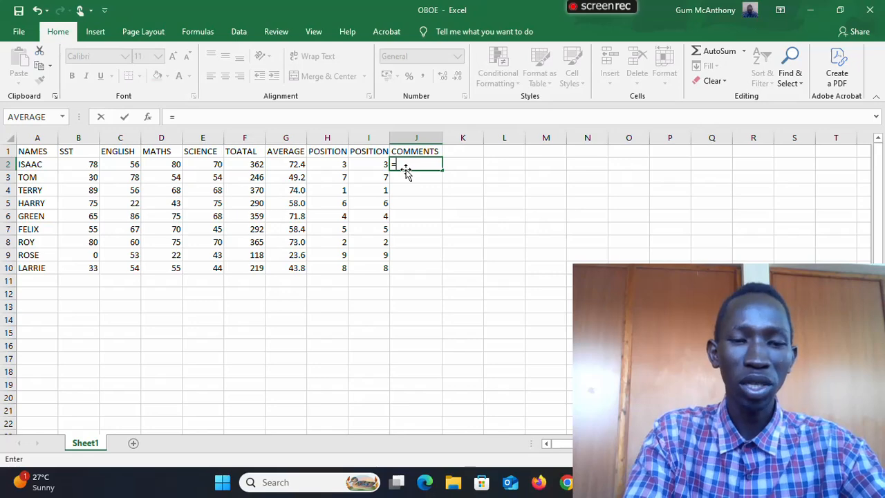
type("IF")
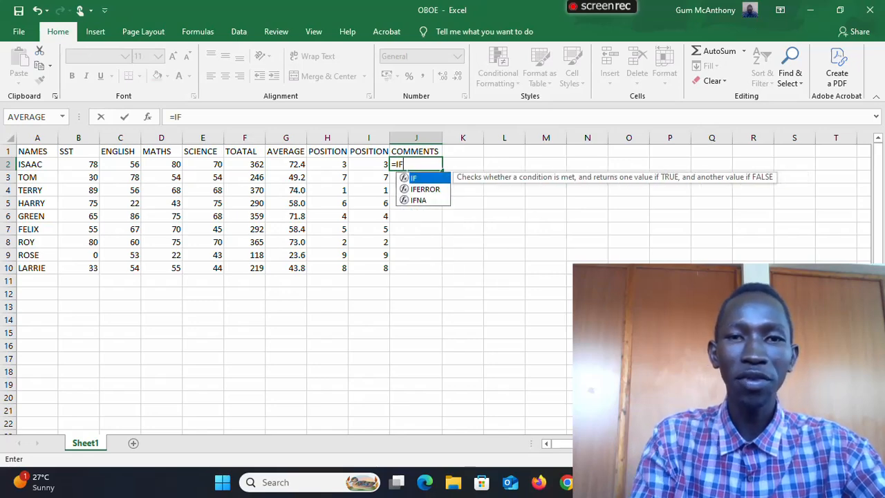
double_click(424, 178)
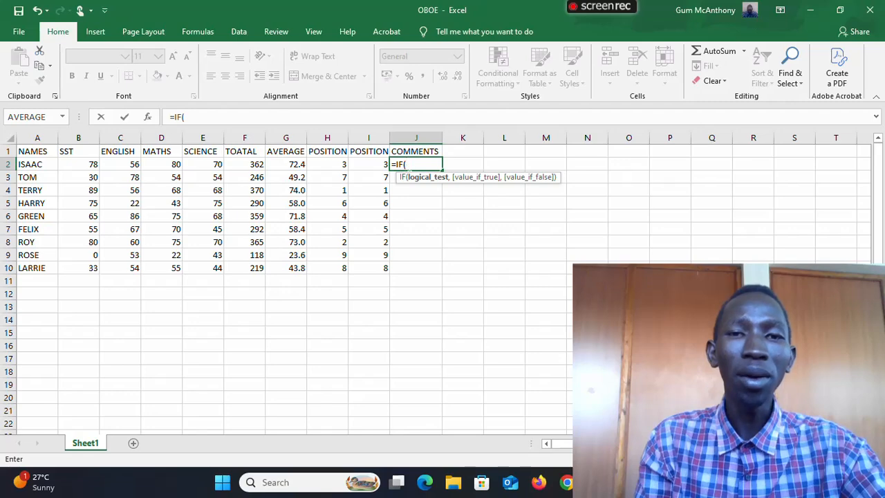
left_click(254, 164)
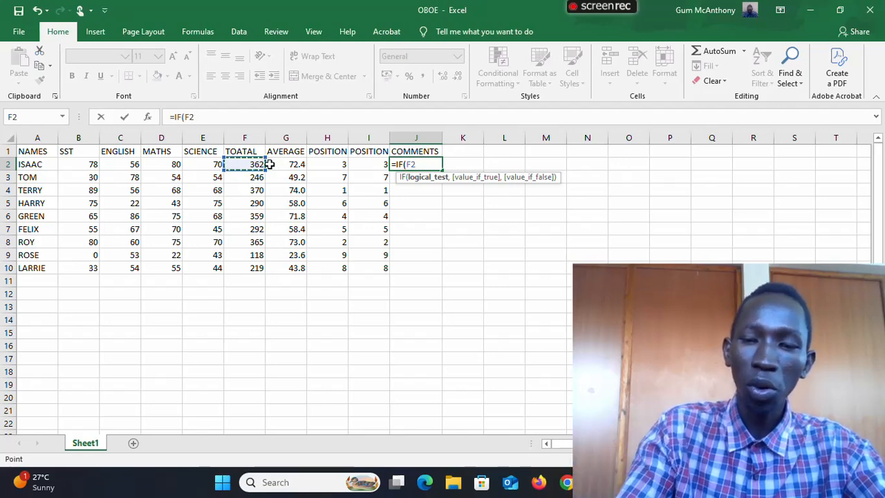
type(">")
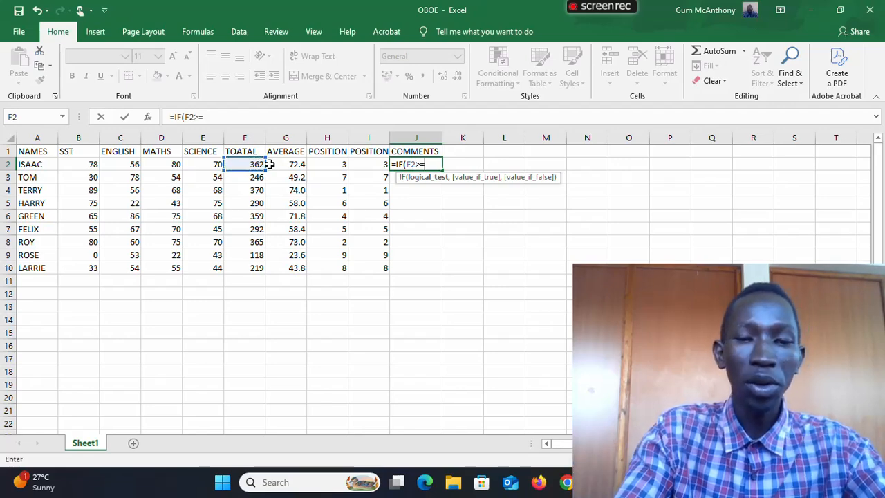
type("=3")
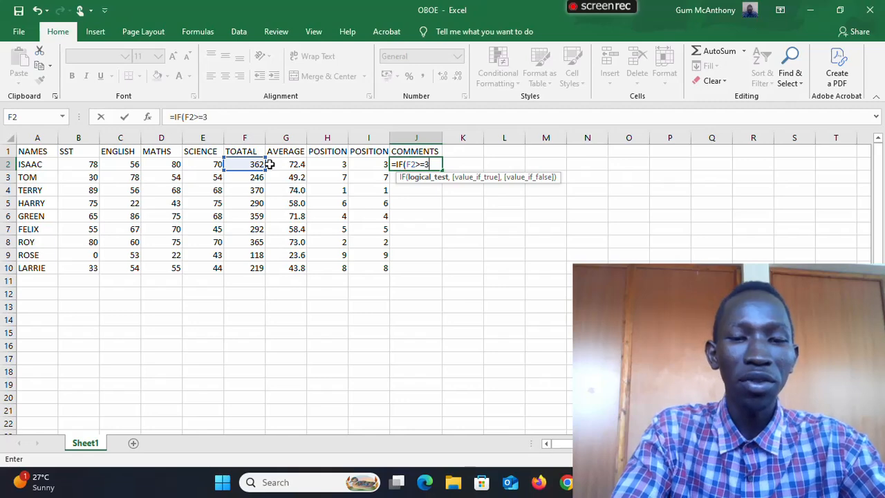
type("50")
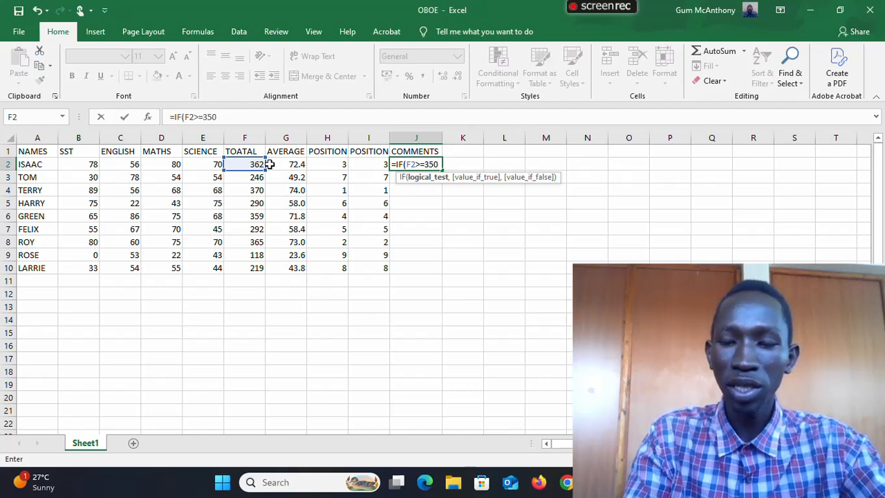
type(",")
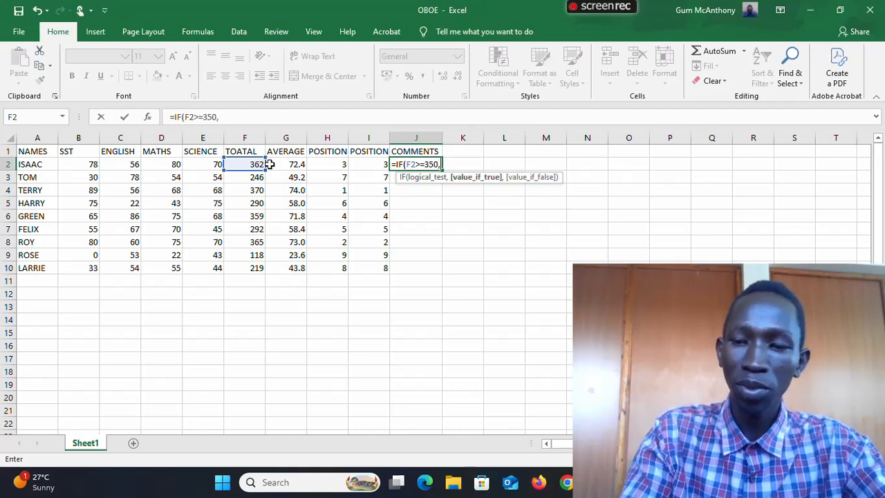
type("\"EXCELL")
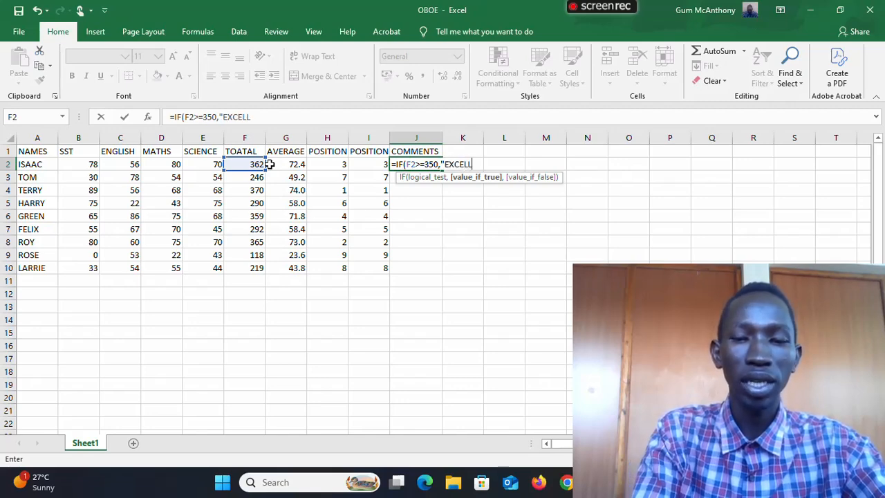
type("ENT\"")
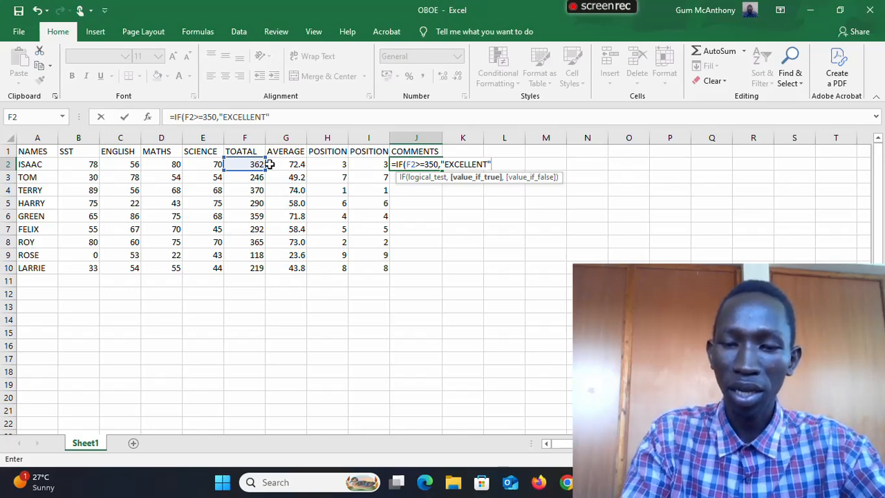
type(",")
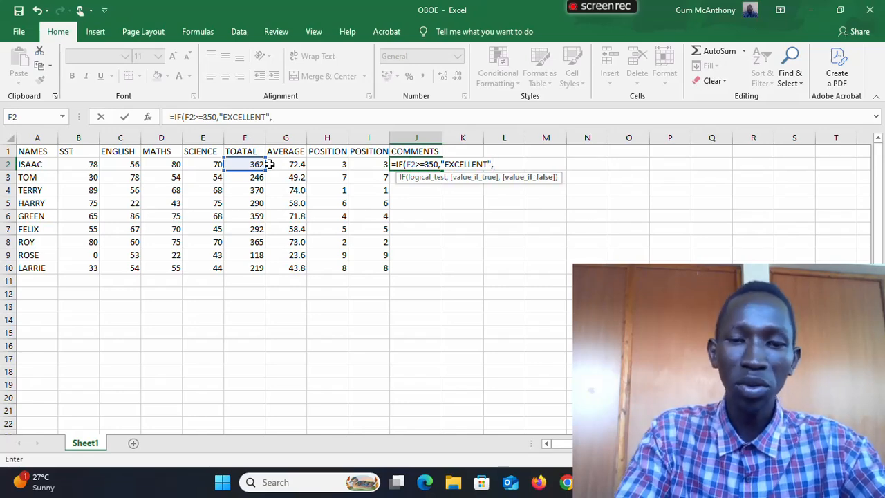
type("IF")
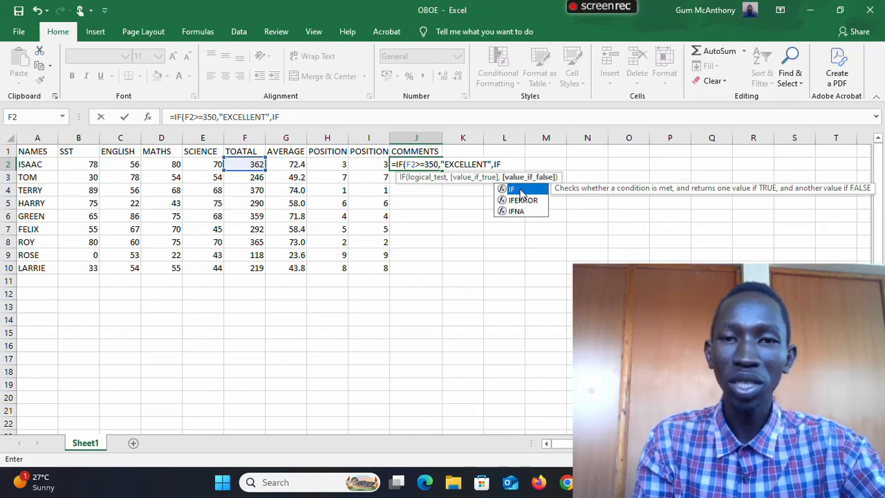
- Nest a second IF in the J2 formula that returns "VERY GOOD" when F2 is >=300
left_click(522, 194)
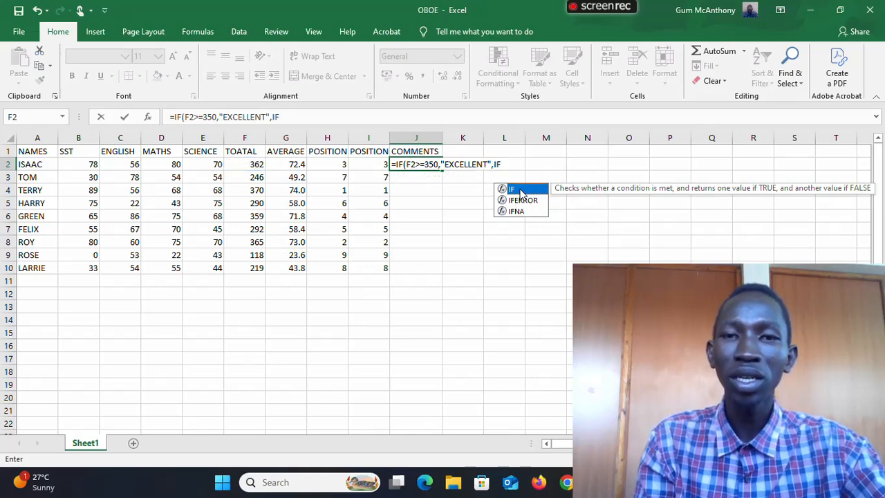
double_click(522, 191)
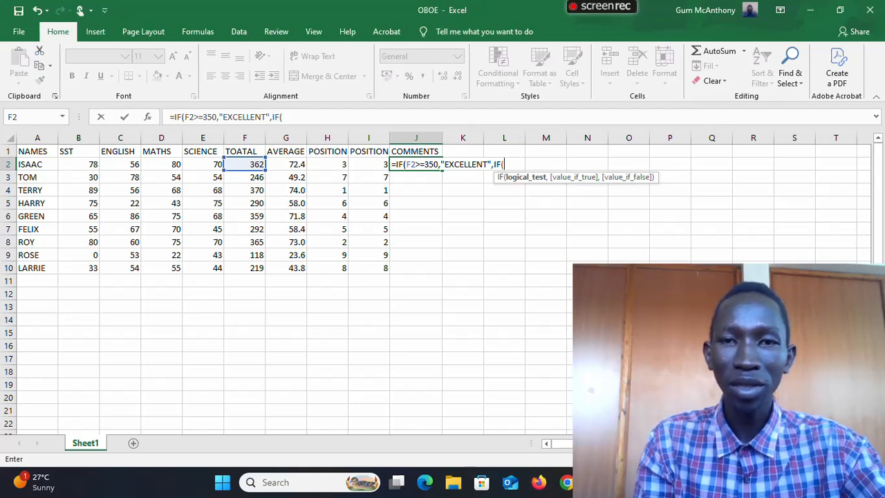
left_click(255, 164)
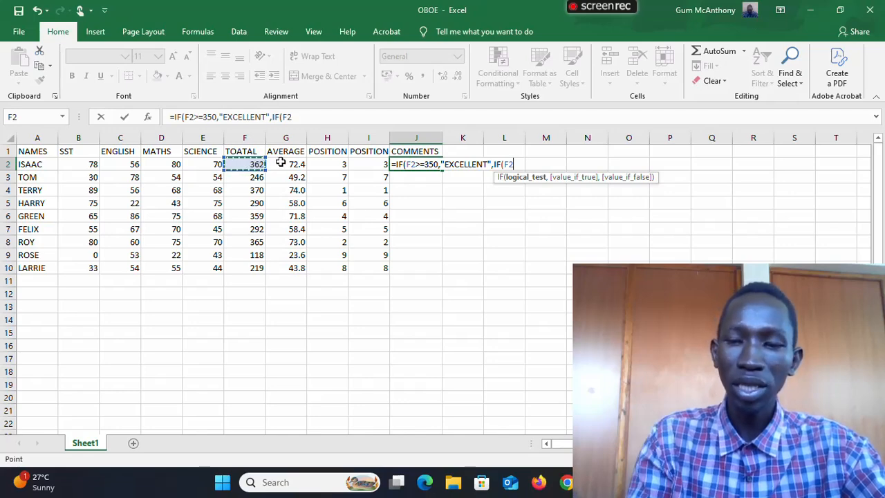
type(">")
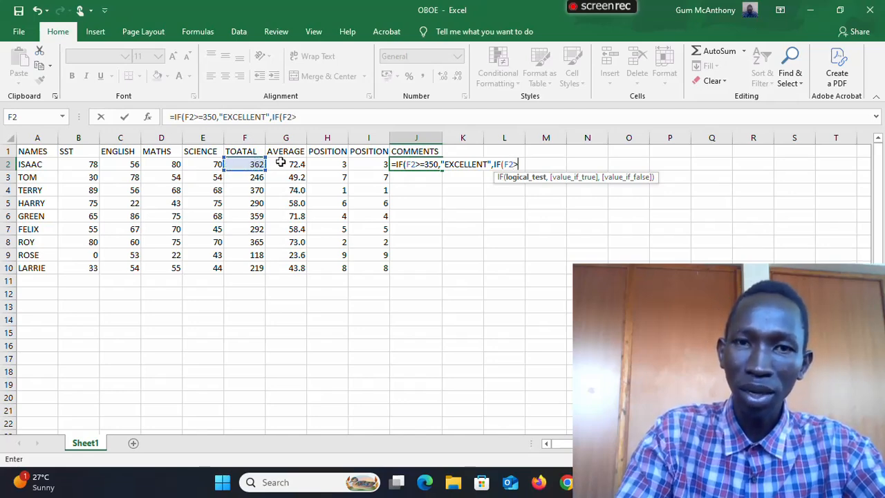
type("=")
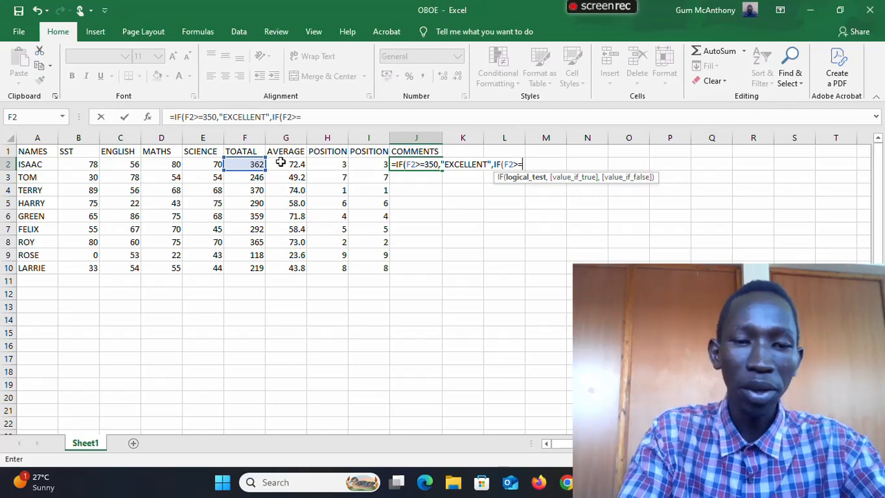
type("300")
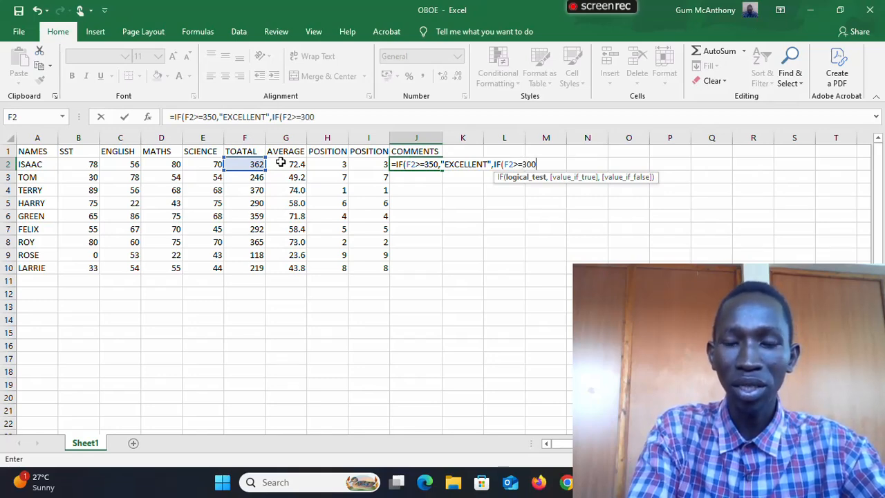
type(",")
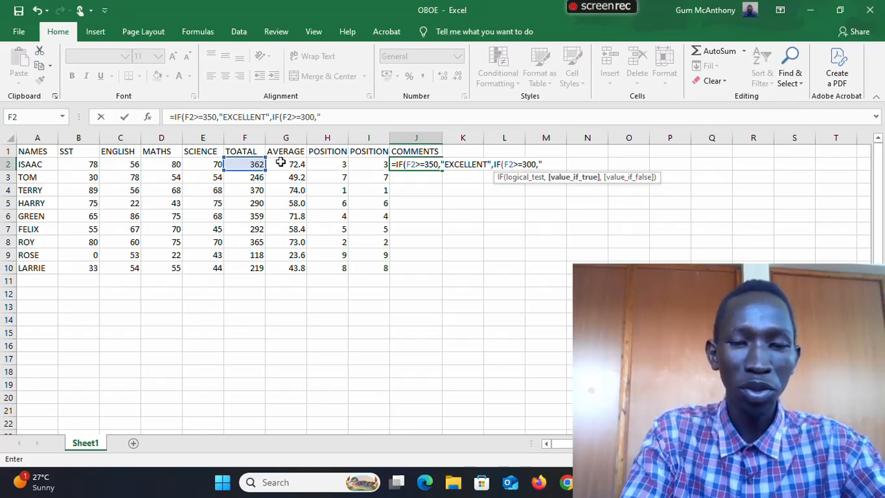
type("\"VER")
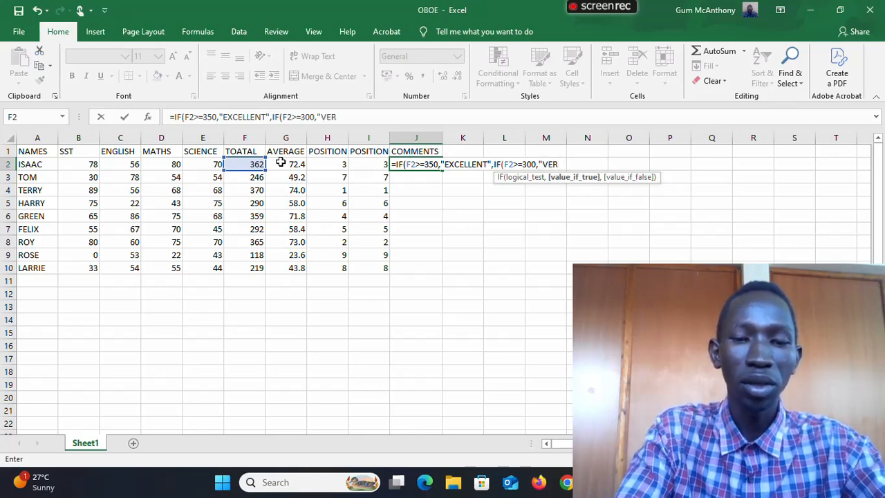
type("Y GO")
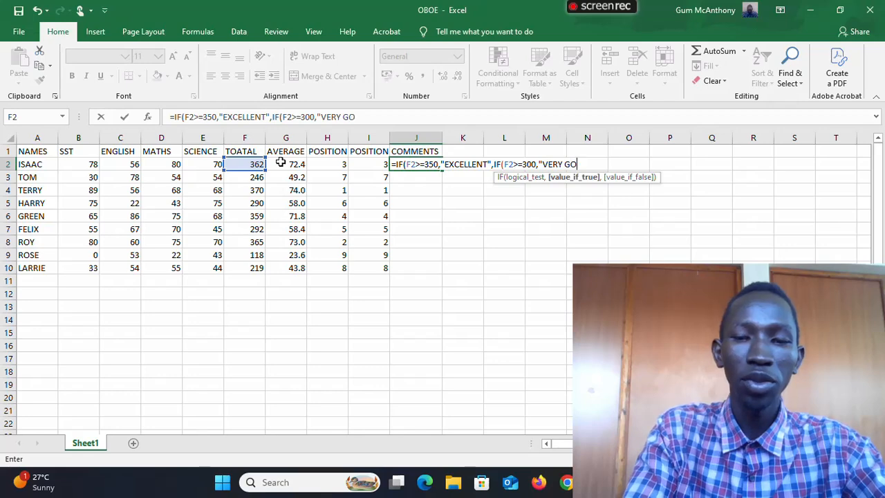
type("OD")
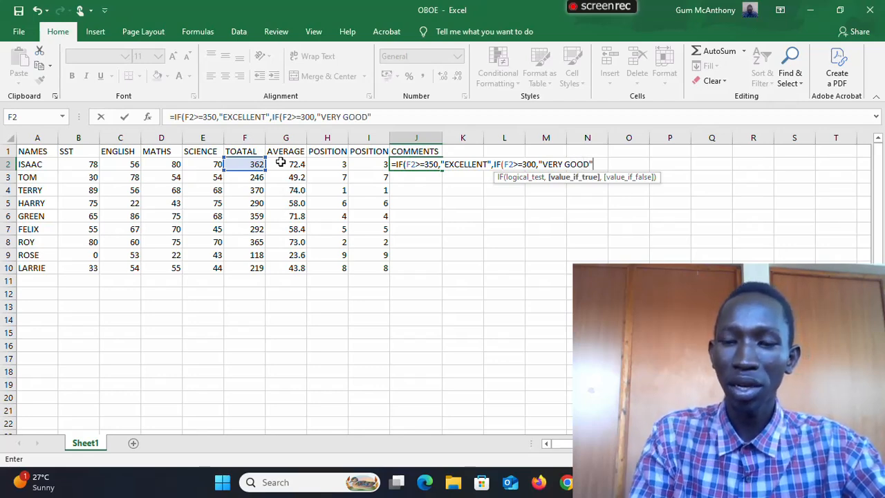
type("\",")
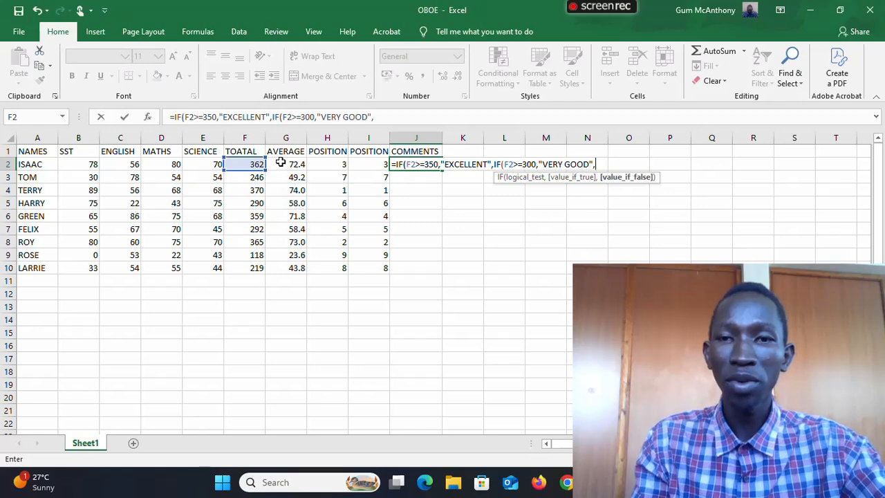
type("IF")
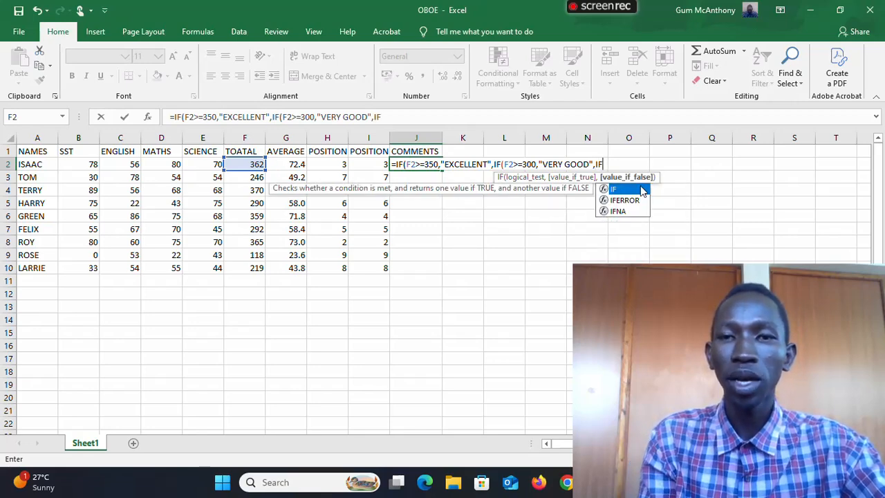
- Nest a third IF in the J2 formula that returns "GOOD" when F2 is >=250
double_click(637, 191)
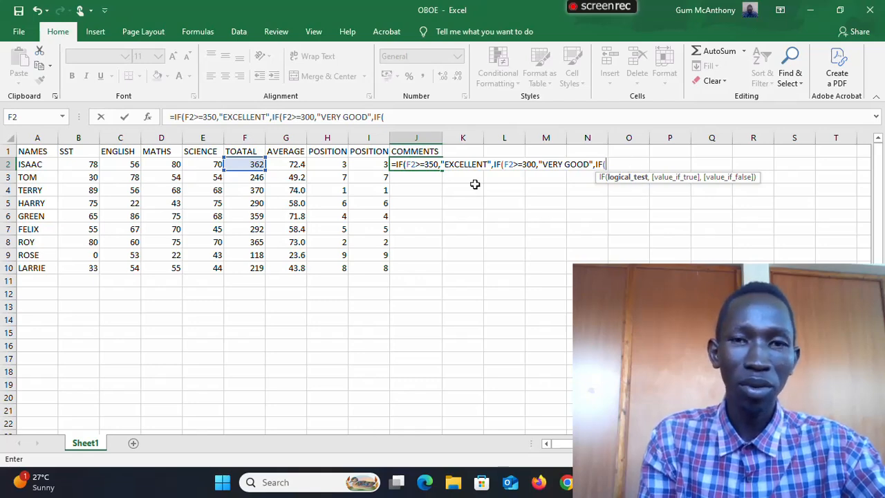
left_click(241, 164)
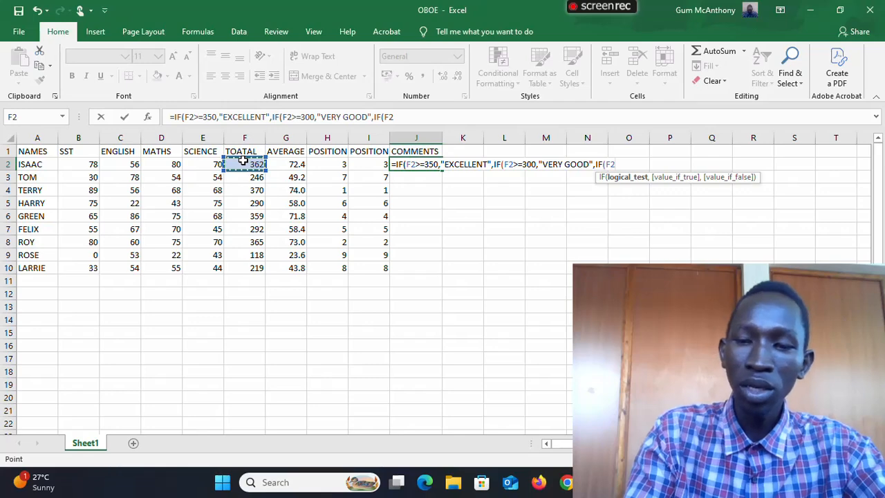
type(">=")
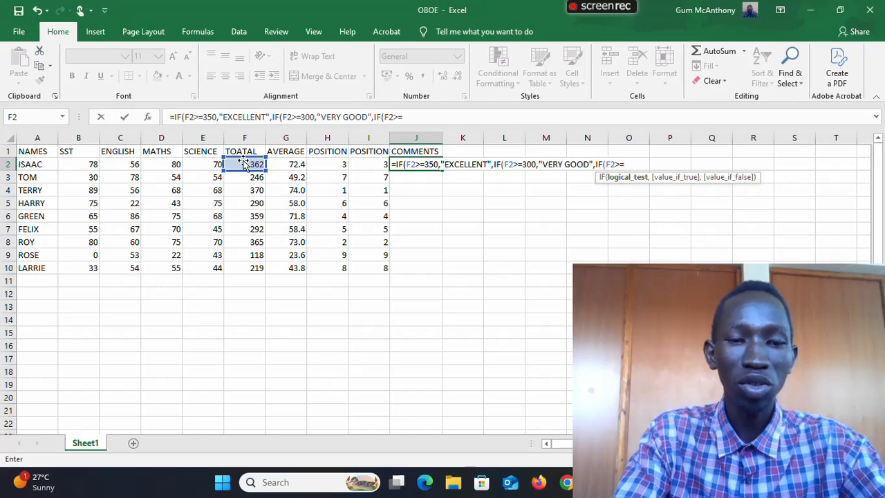
type("250")
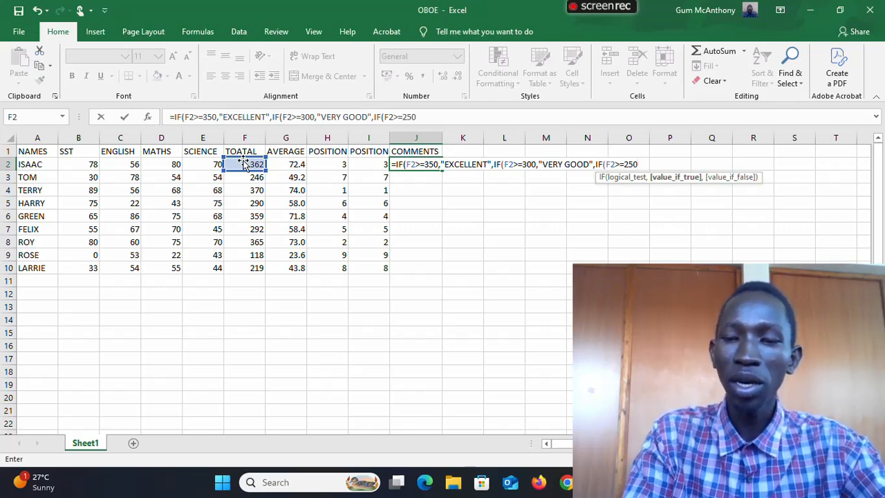
type(",\"")
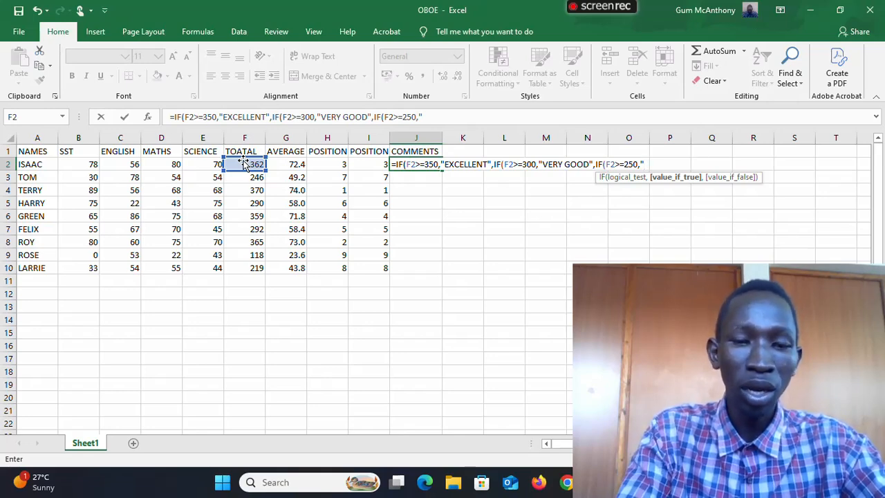
type("GOO")
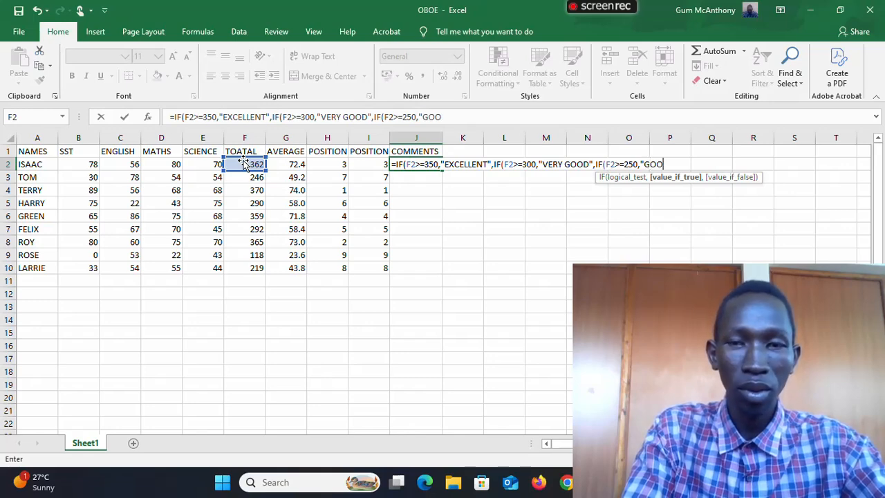
type("D")
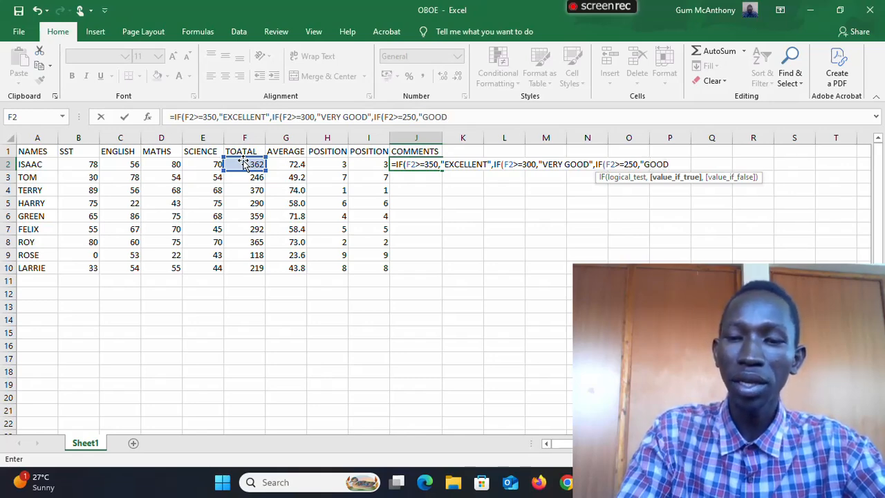
type("\"")
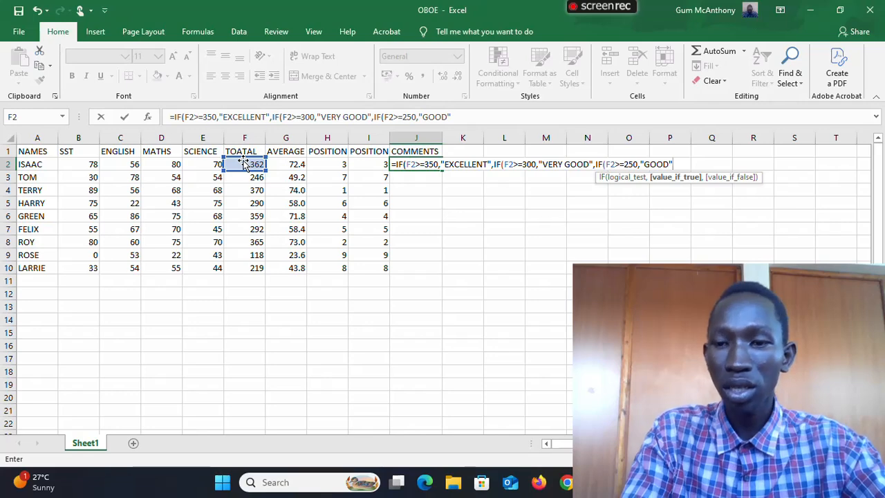
key("BackSpace")
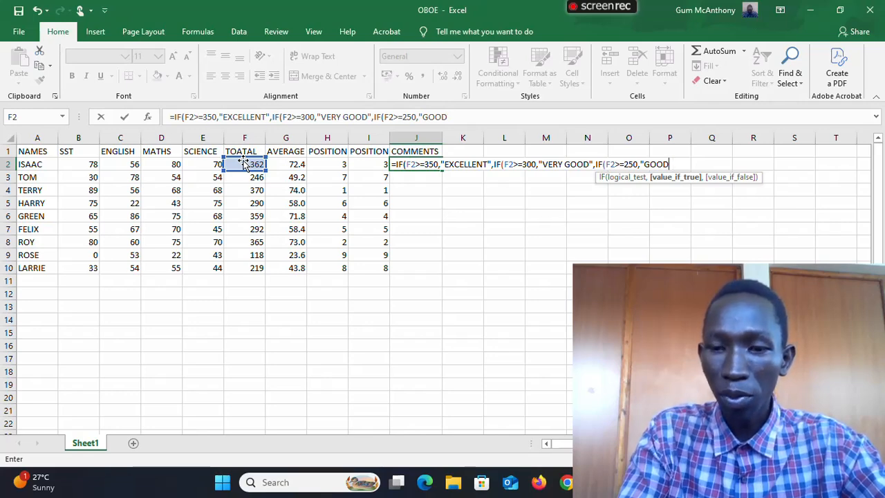
type("\"")
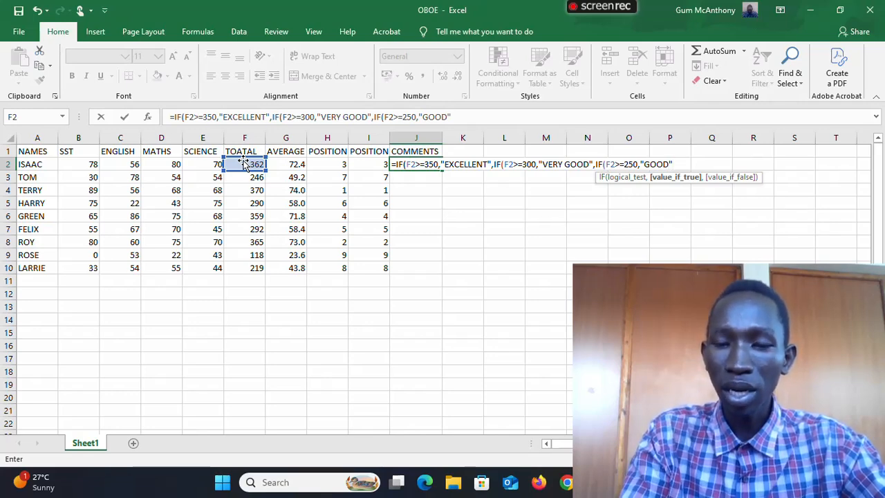
type(",")
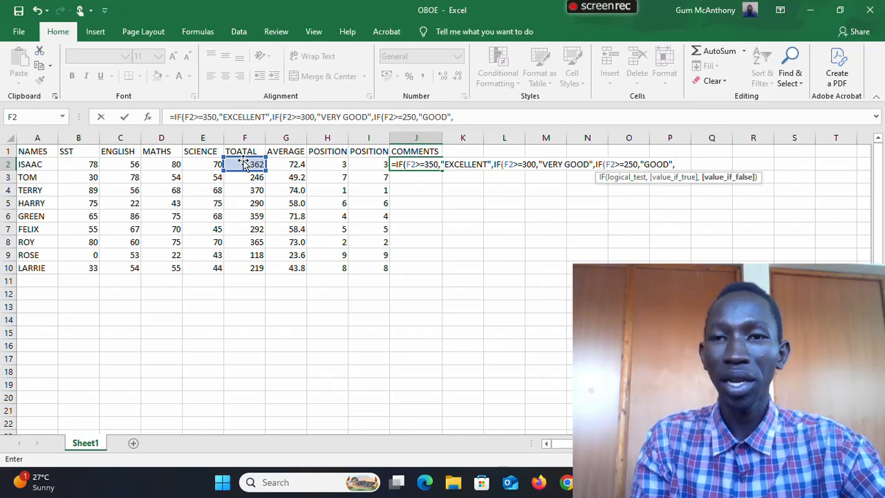
type("IF")
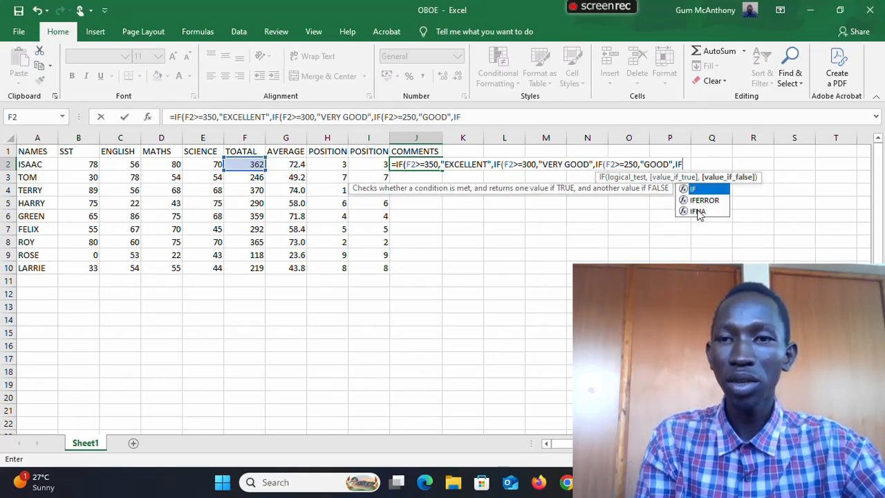
- Nest a fourth IF in the J2 formula that returns "FAIR" when F2 is >=200
double_click(700, 190)
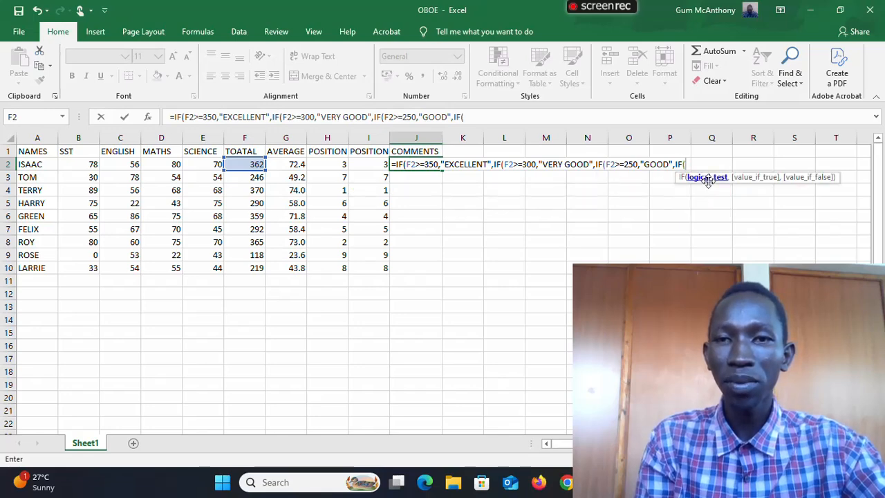
left_click(240, 164)
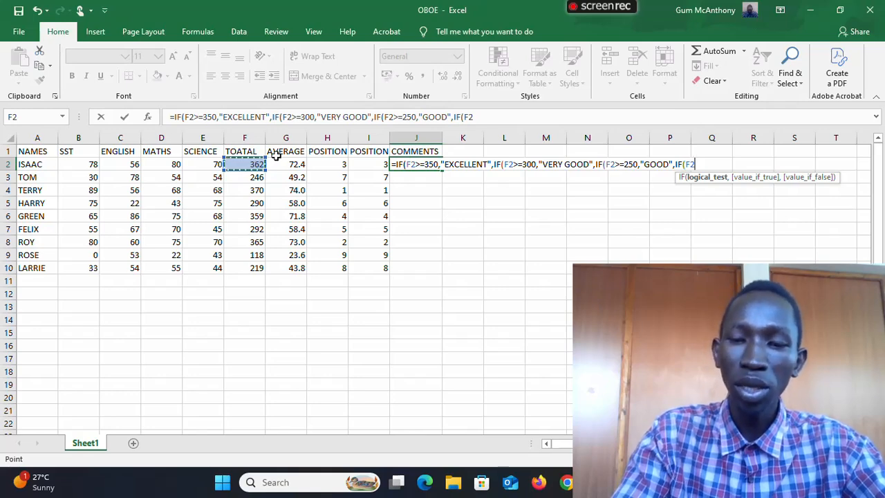
type(">=2")
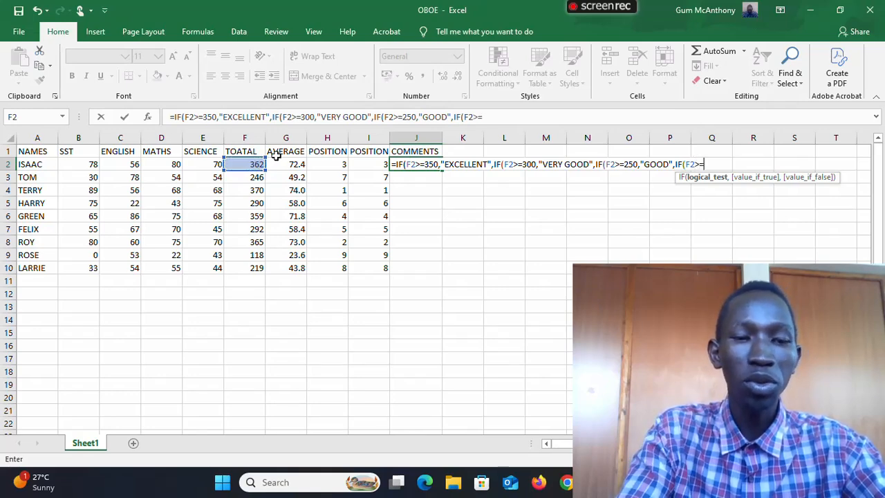
type("00")
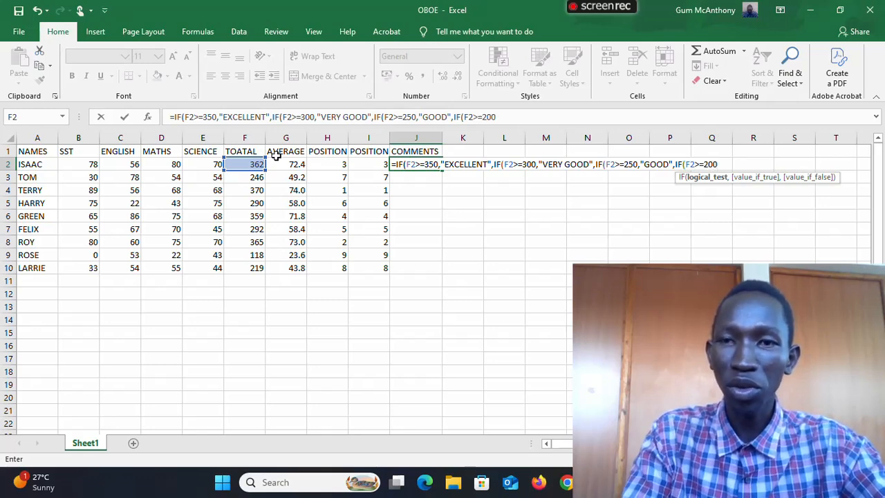
type(",")
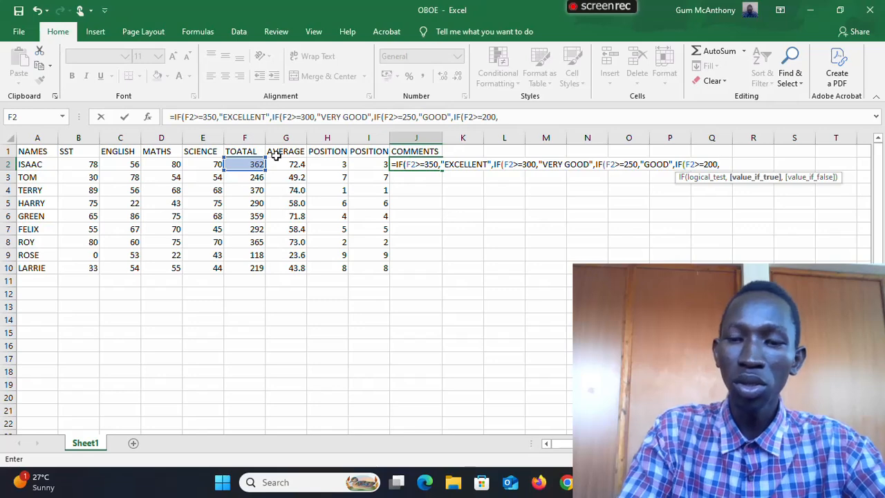
type("\"FAIR")
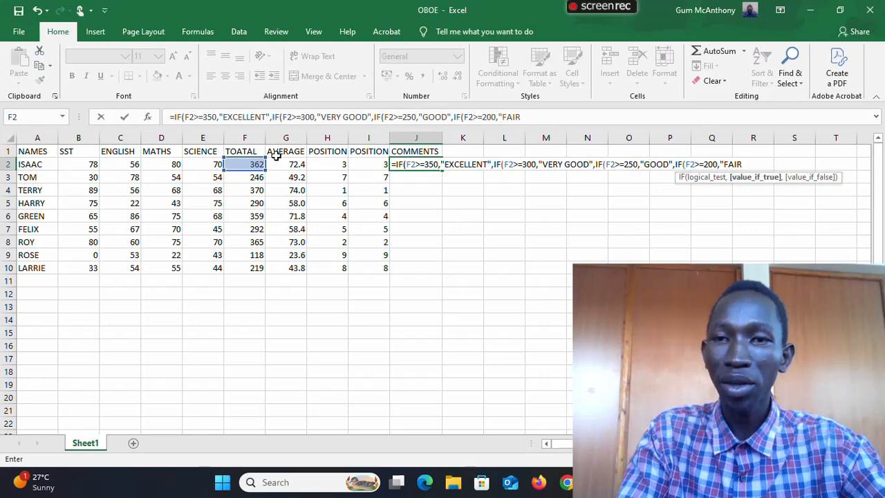
type("\",")
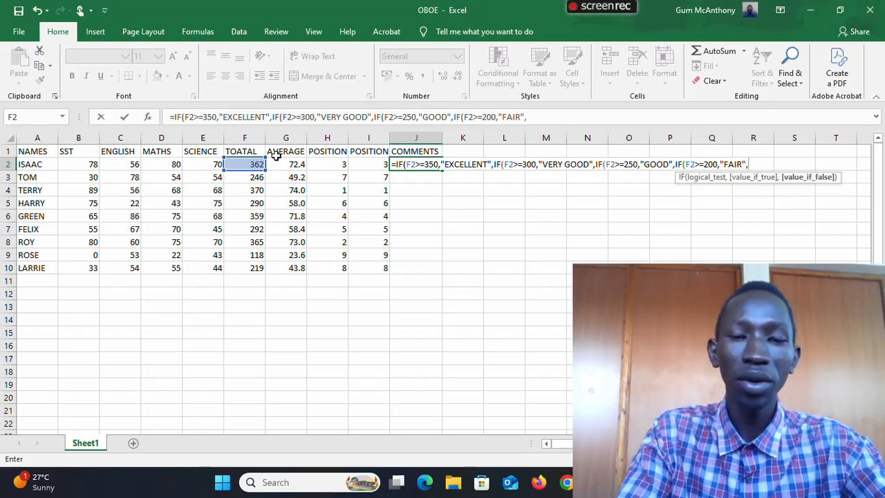
type("IF")
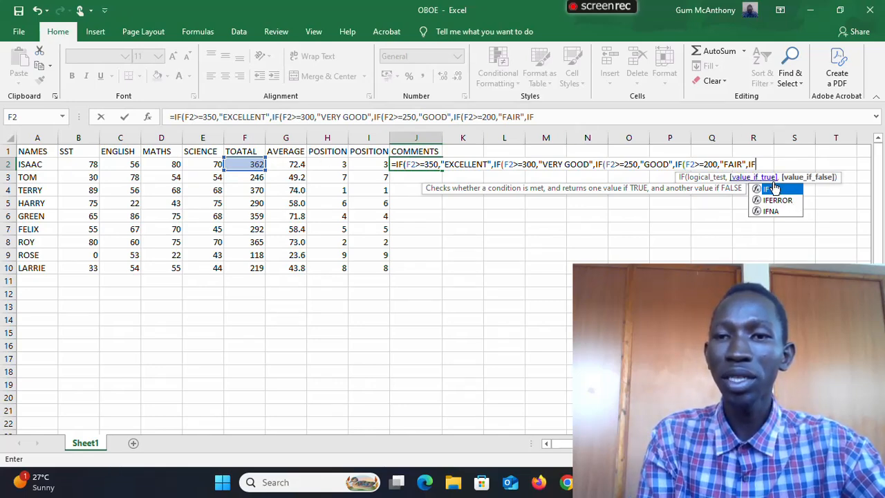
- Nest a fifth IF in the J2 formula that returns "FAILED" when F2 is >=0
double_click(774, 187)
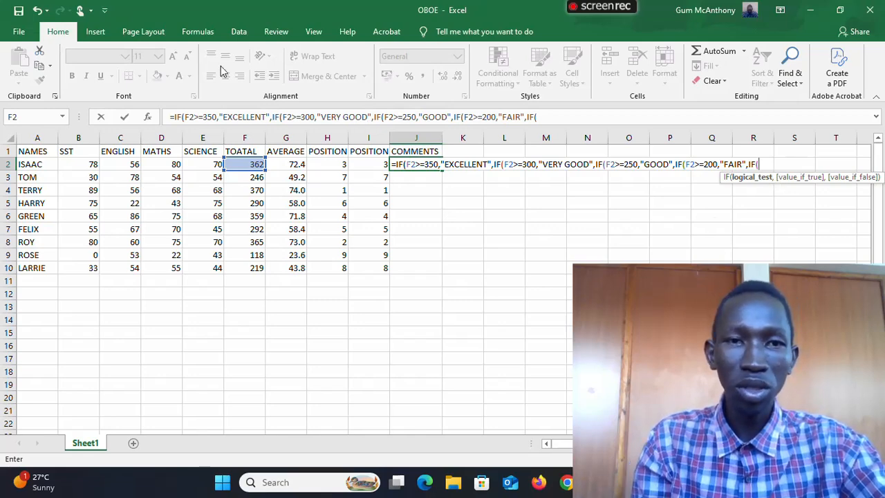
left_click(242, 164)
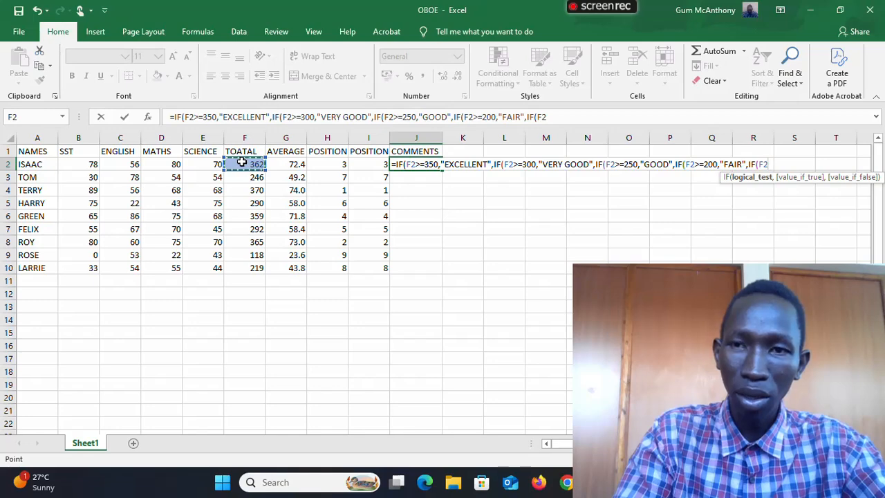
type(">=")
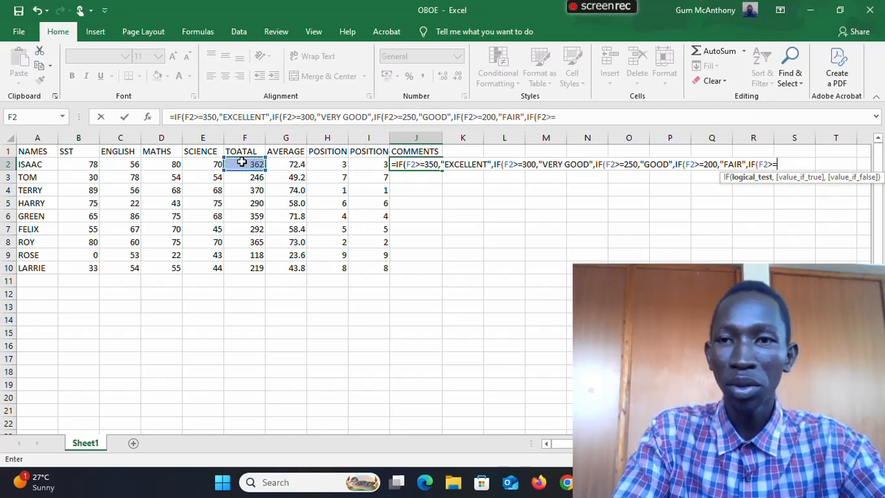
type("0")
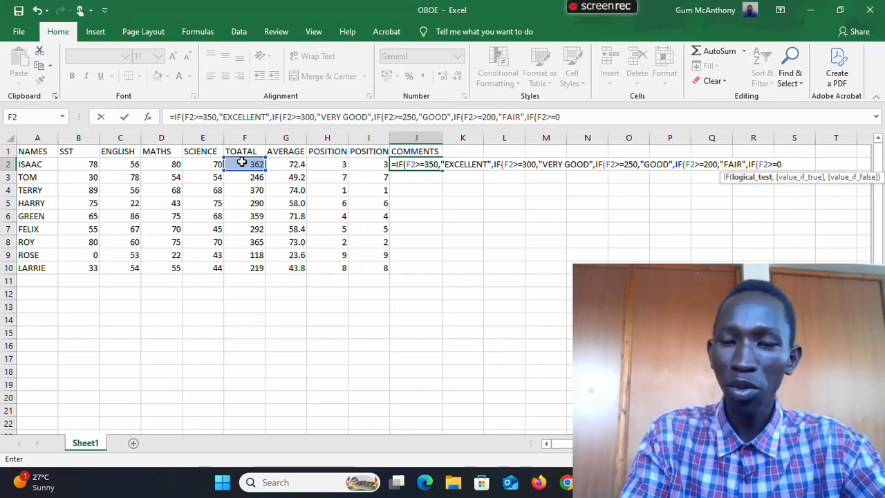
type(",")
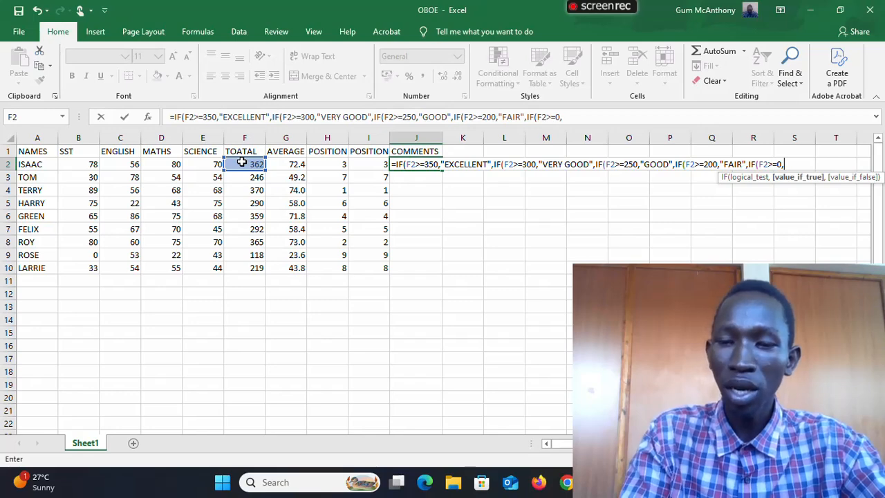
type("\"F")
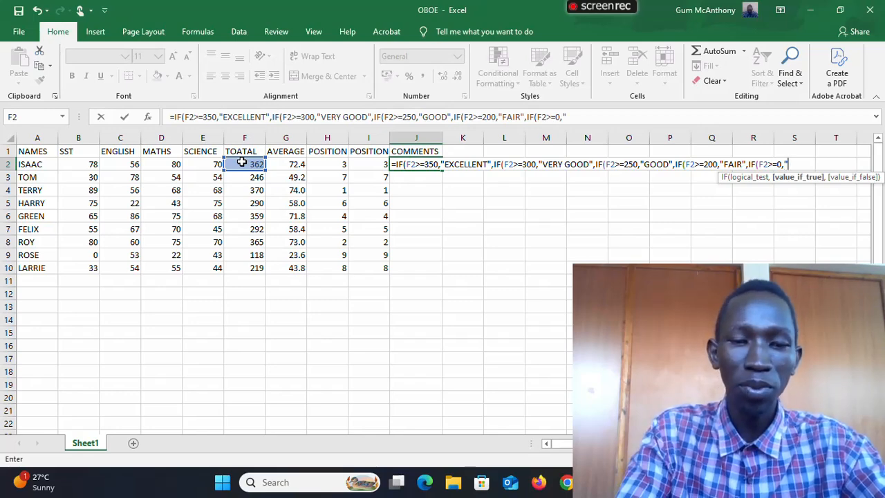
type("AILED")
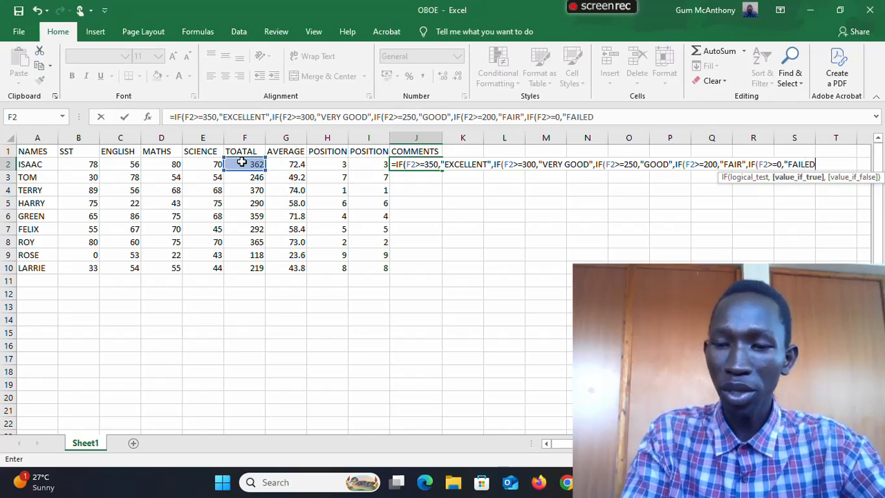
type("\"")
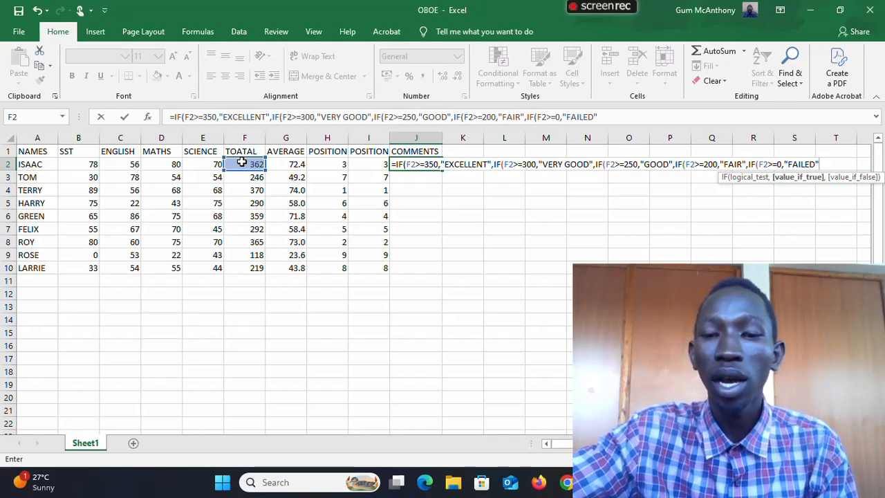
- Close all five nested IFs with parentheses and enter the completed formula in J2
type("))")
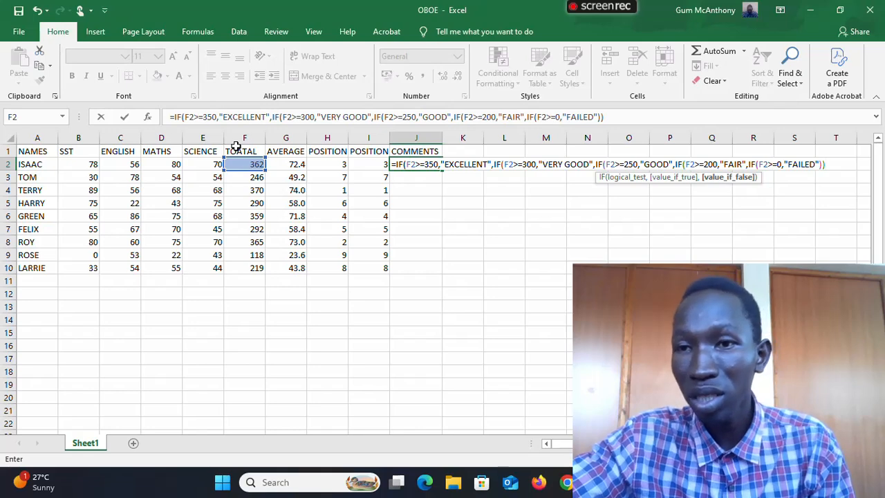
type(")")
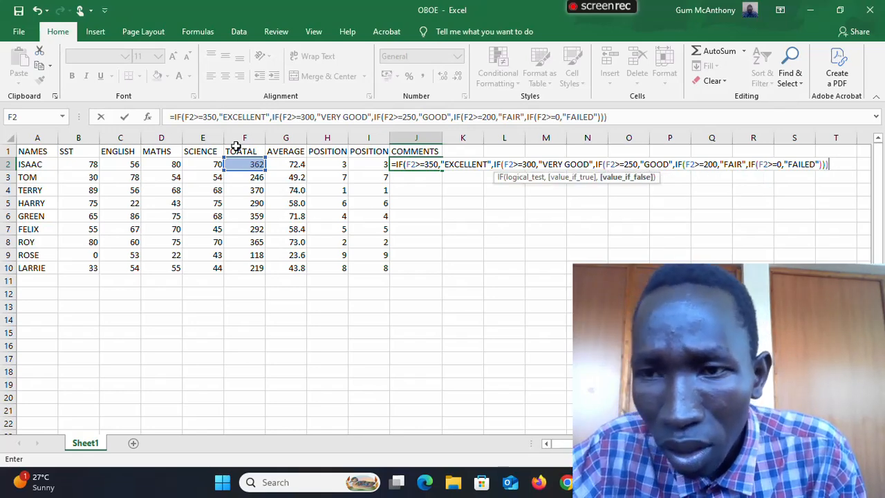
type("))")
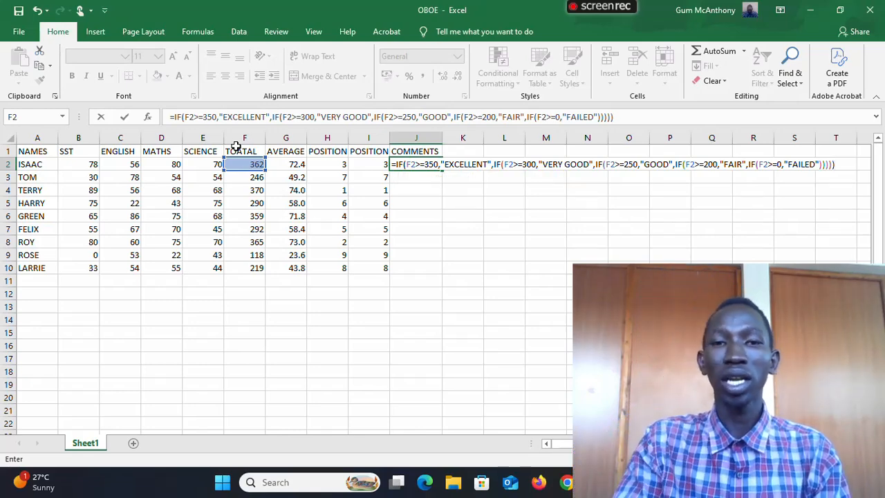
key("Return")
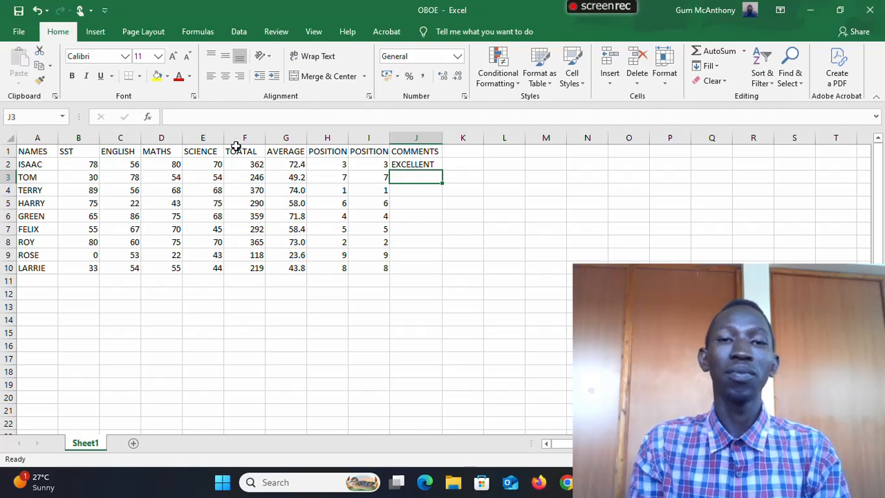
- Fill the comment formula from J2 down to J10
left_click(430, 164)
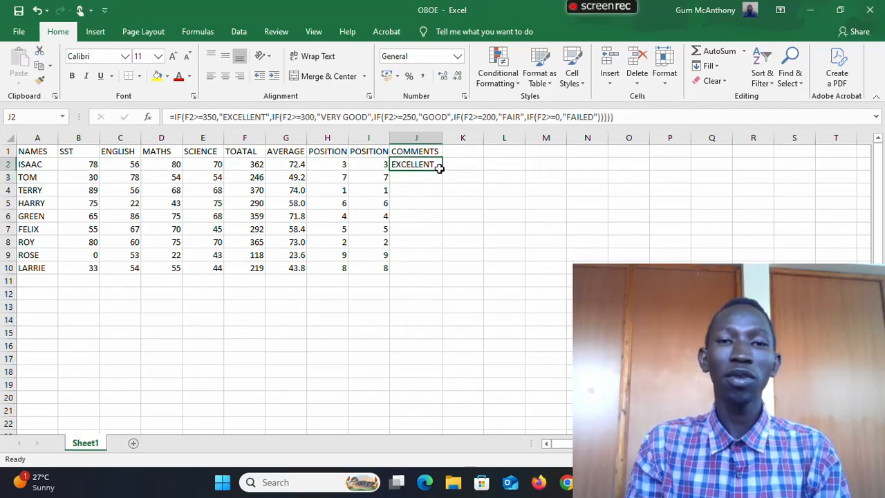
left_click_drag(439, 168, 431, 273)
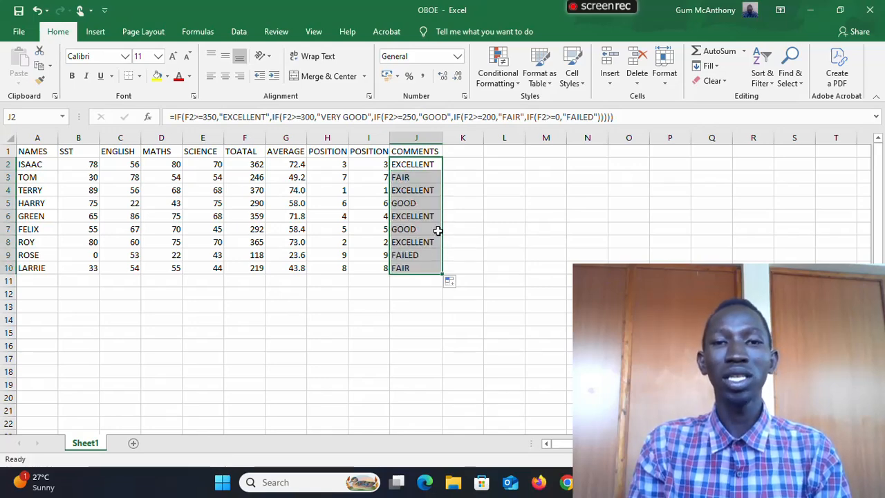
left_click(460, 188)
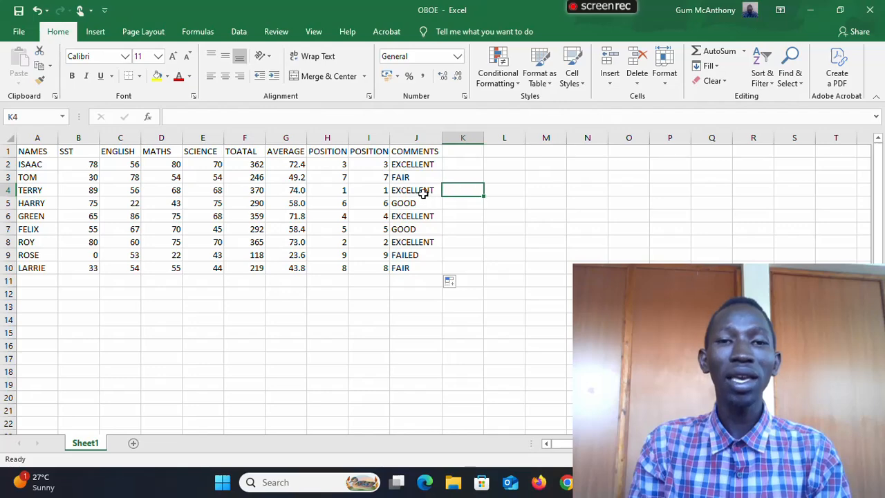